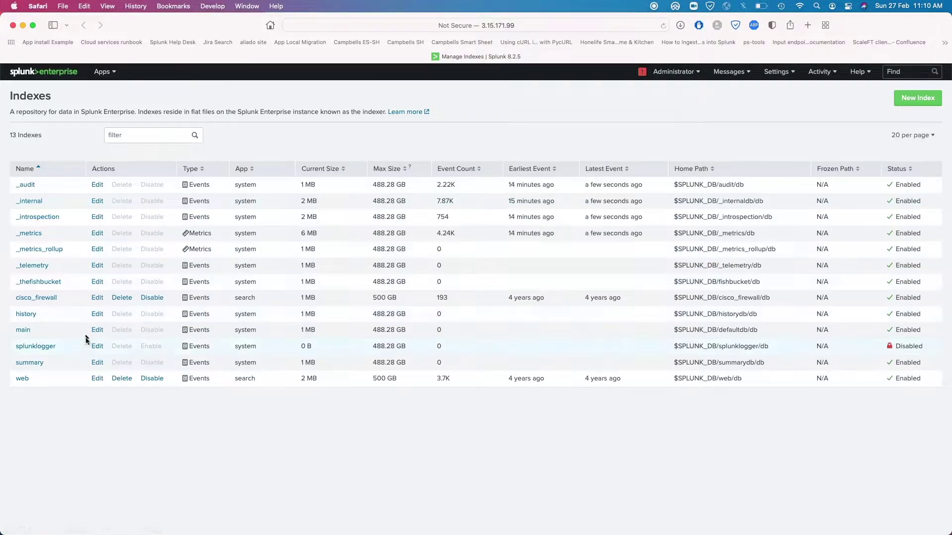
# Highlight the cisco_firewall and web index names, then switch to the Search & Reporting app
pyautogui.moveTo(74, 299); pyautogui.dragTo(14, 297)
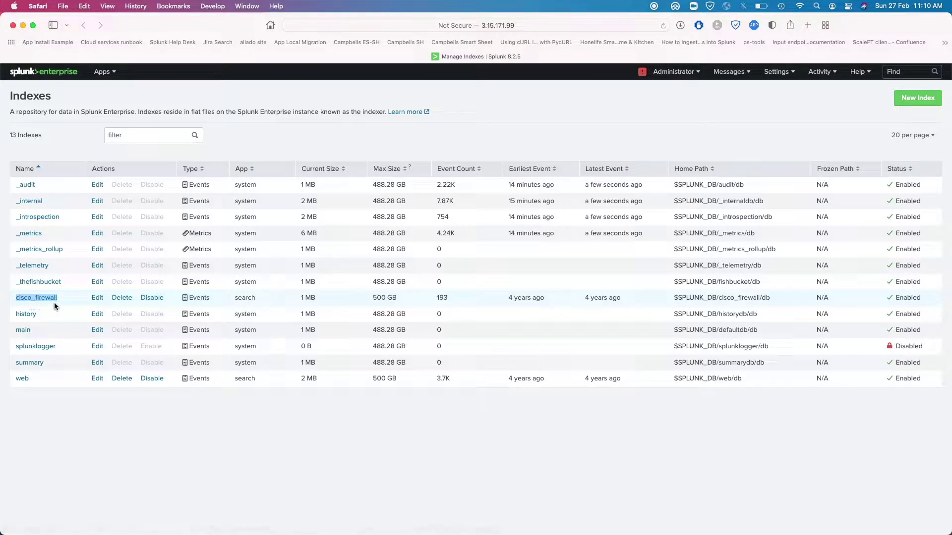
pyautogui.click(40, 378)
pyautogui.doubleClick(23, 378)
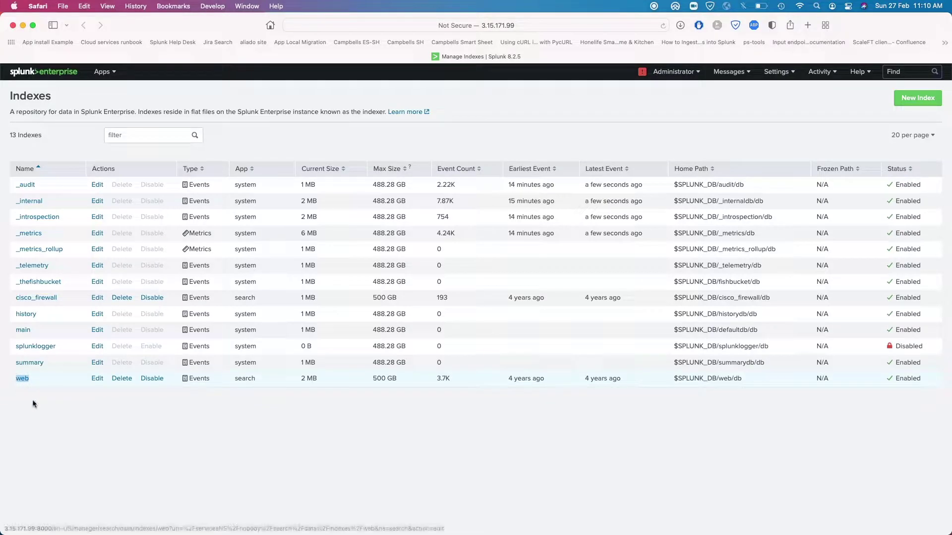
pyautogui.click(107, 69)
pyautogui.click(108, 93)
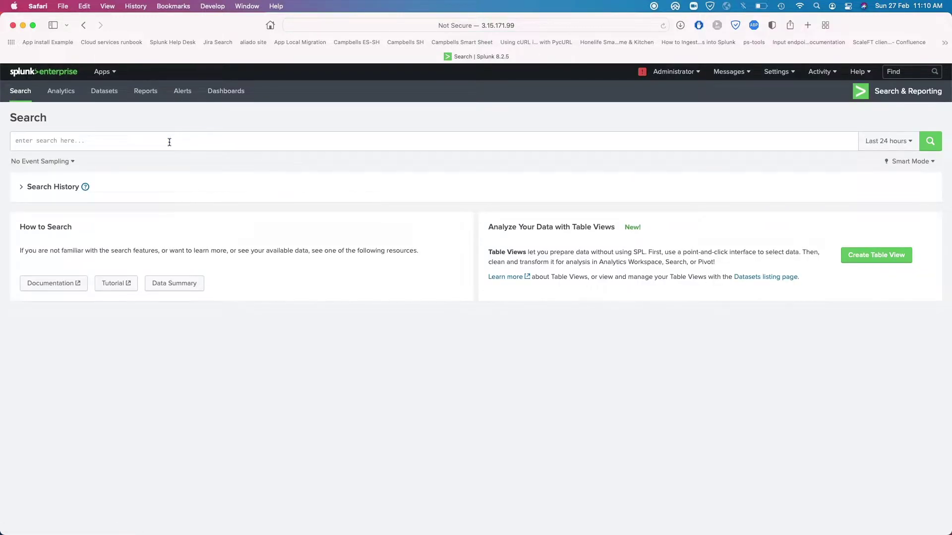
# Run an index=cisco_firewall search using the autocomplete suggestion
pyautogui.click(169, 141)
pyautogui.write('ind')
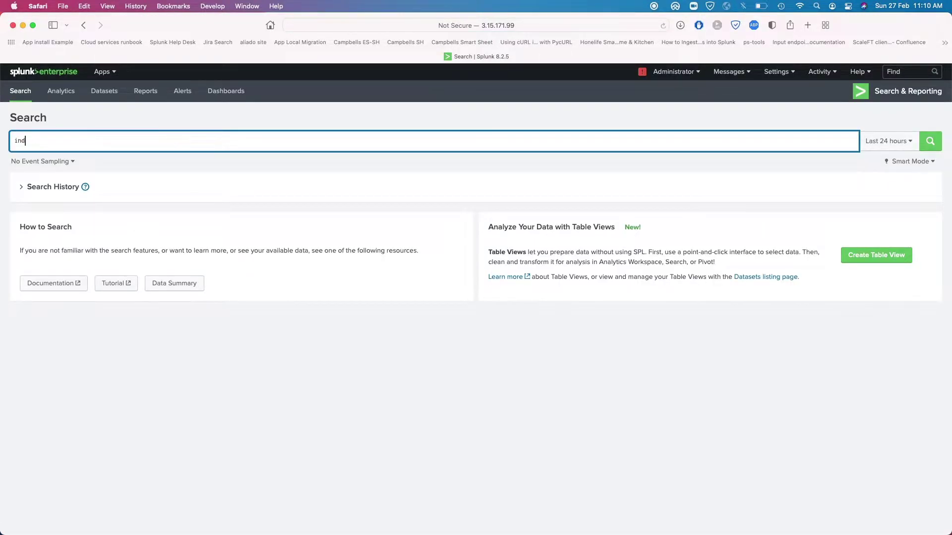
pyautogui.write('ex=cisc')
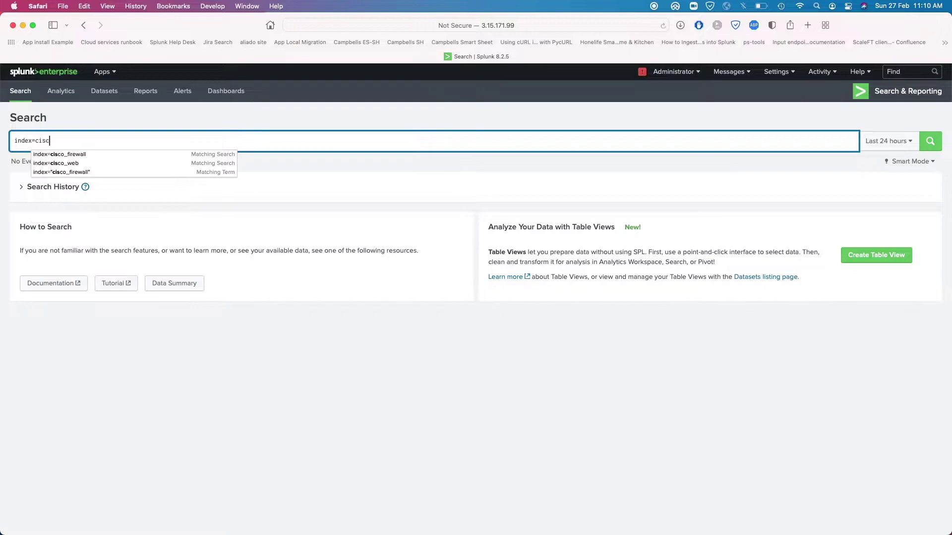
pyautogui.press('Down')
pyautogui.press('Return')
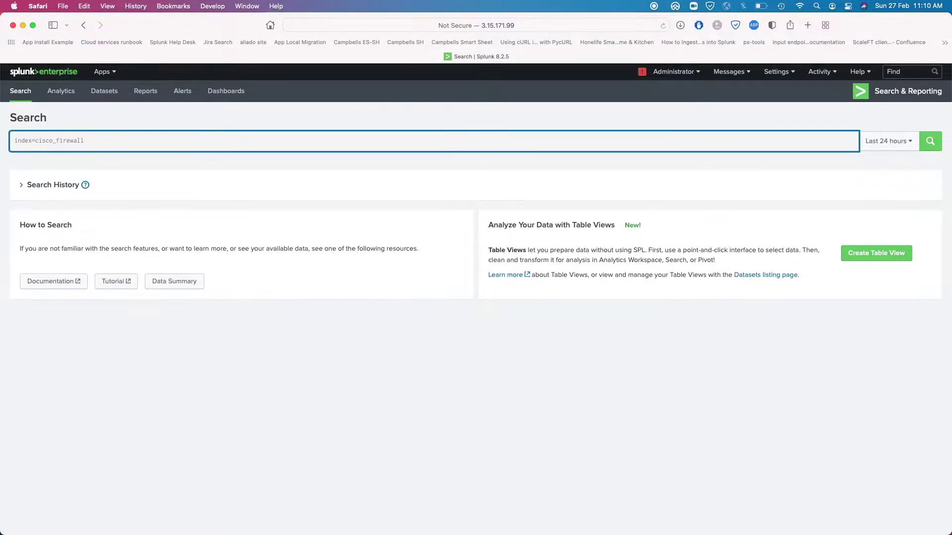
# Set the time range to All time to see all 193 events, then switch to the terminal
pyautogui.click(890, 141)
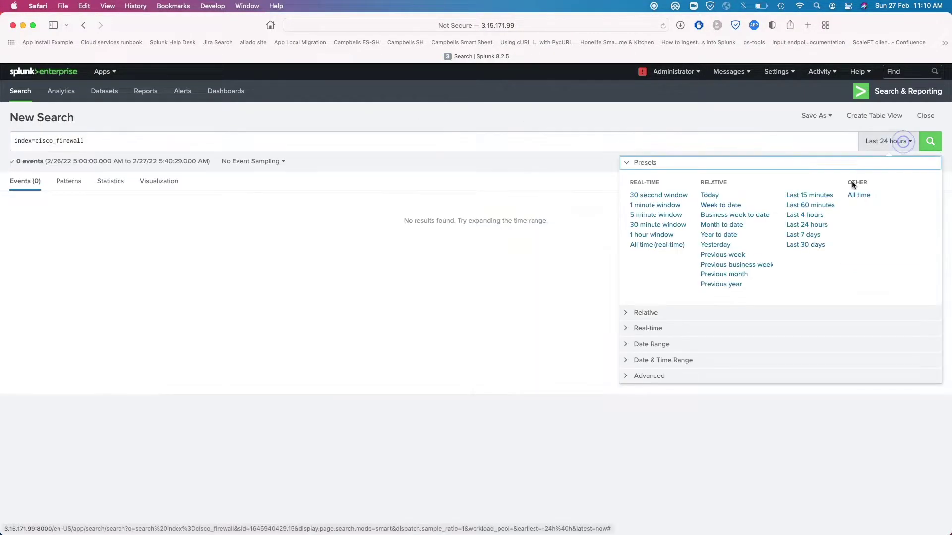
pyautogui.click(863, 196)
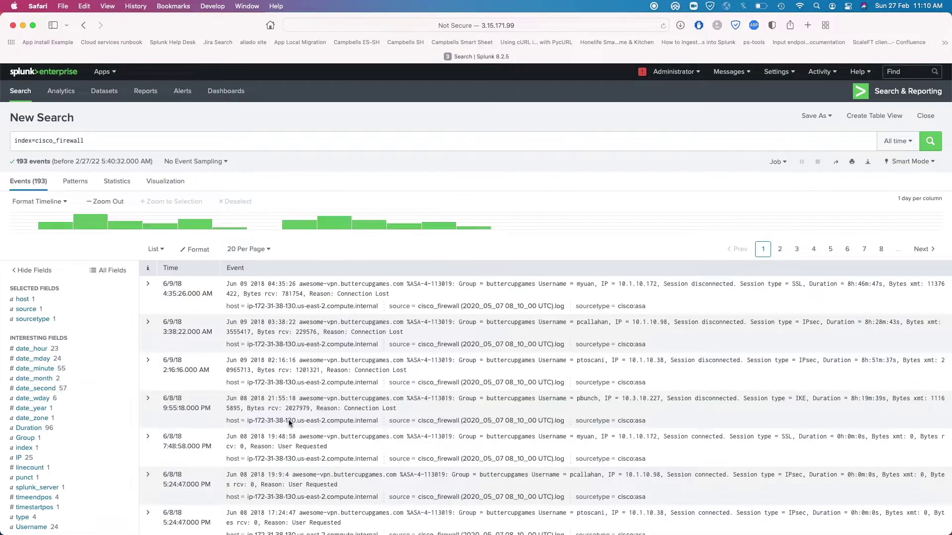
pyautogui.scroll(-15, 270, 434)
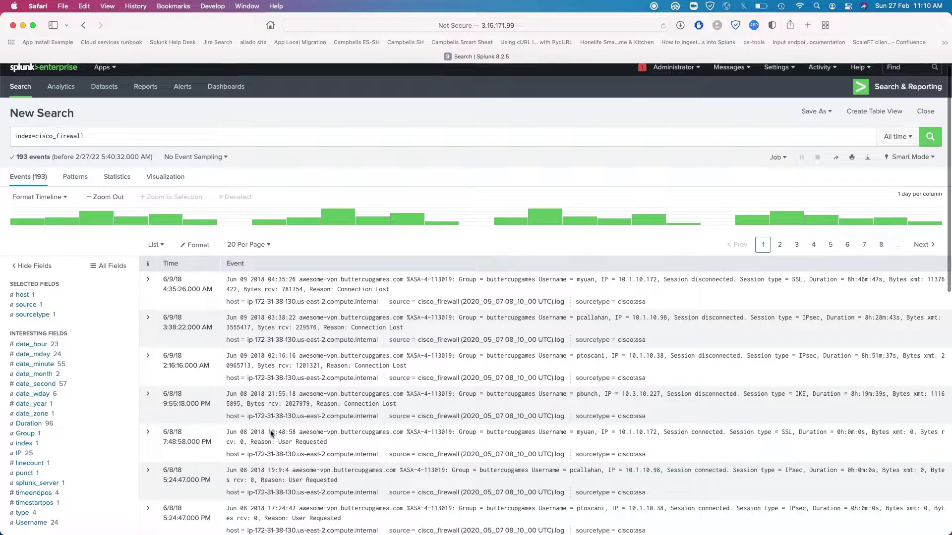
pyautogui.scroll(15, 270, 430)
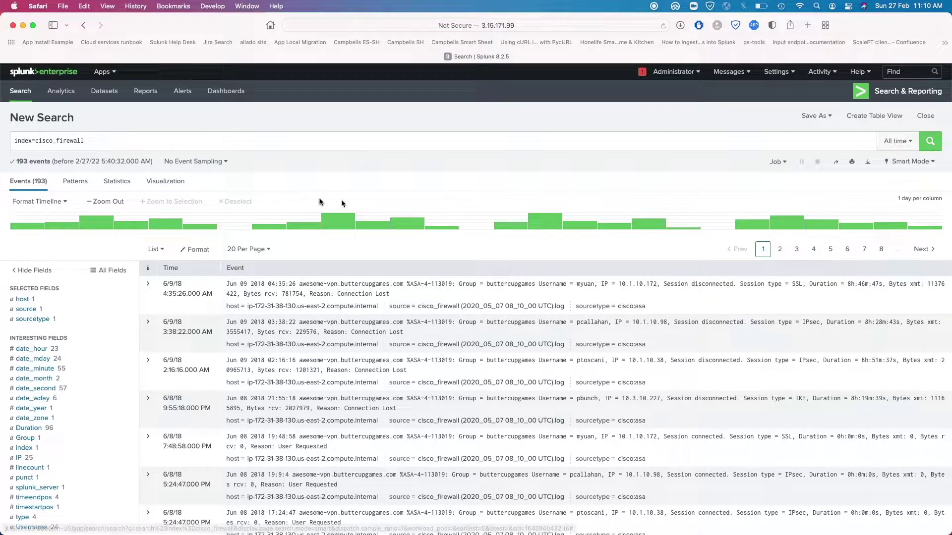
pyautogui.moveTo(320, 219)
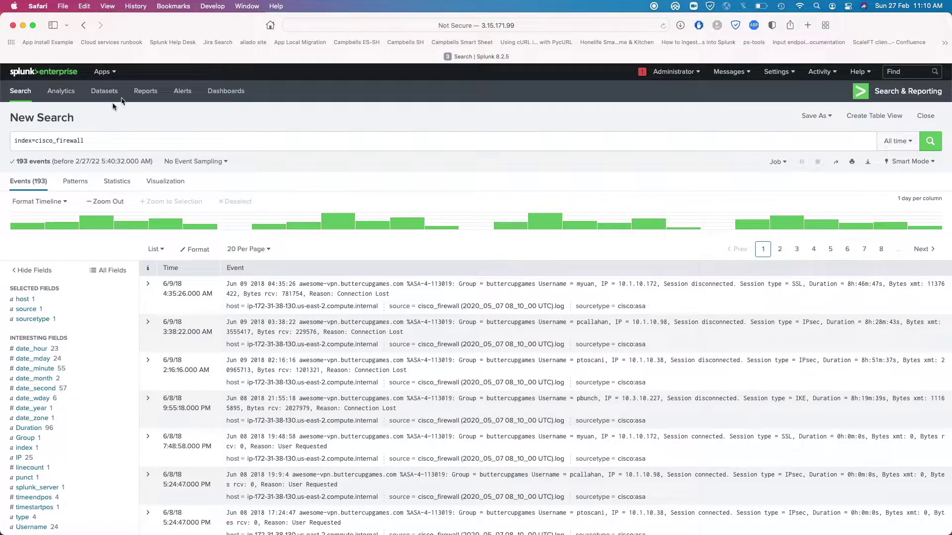
pyautogui.moveTo(55, 141)
pyautogui.mouseDown()
pyautogui.moveTo(38, 143)
pyautogui.moveTo(51, 144)
pyautogui.mouseUp()
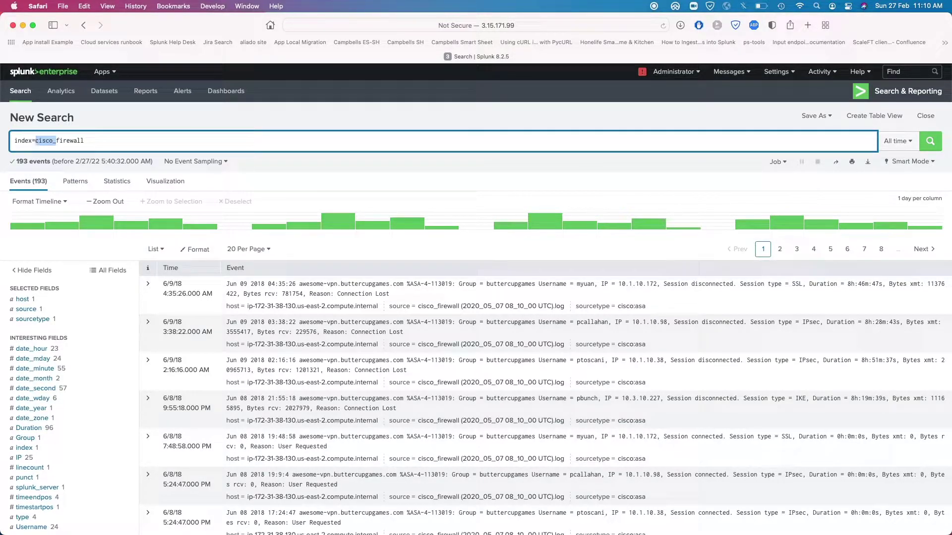
pyautogui.press('super+Tab')
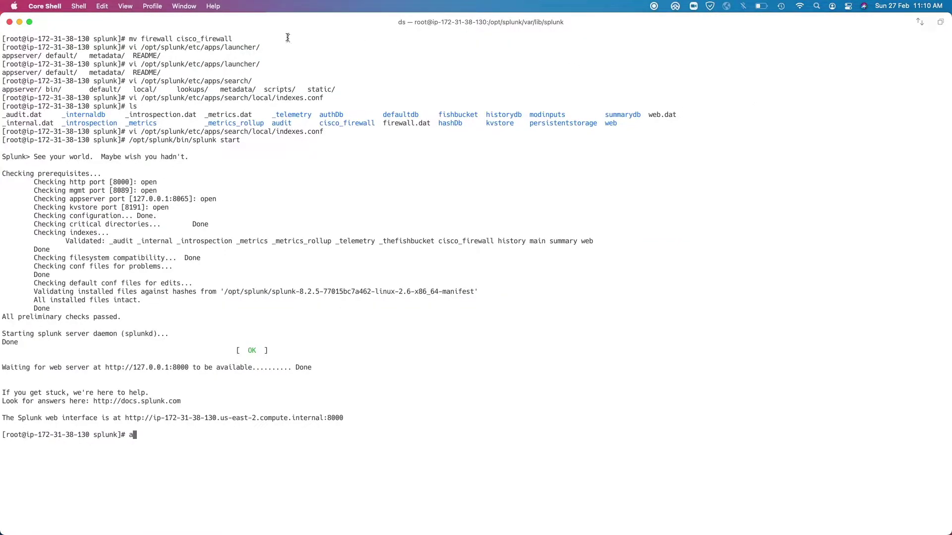
# Clear the terminal screen and restore the terminal window to full screen
pyautogui.press('BackSpace')
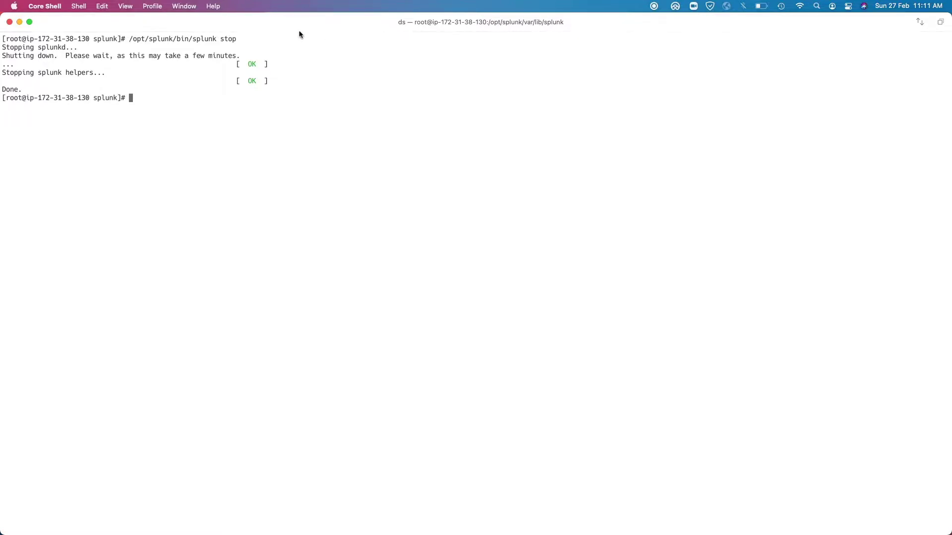
pyautogui.moveTo(299, 29); pyautogui.dragTo(397, 63)
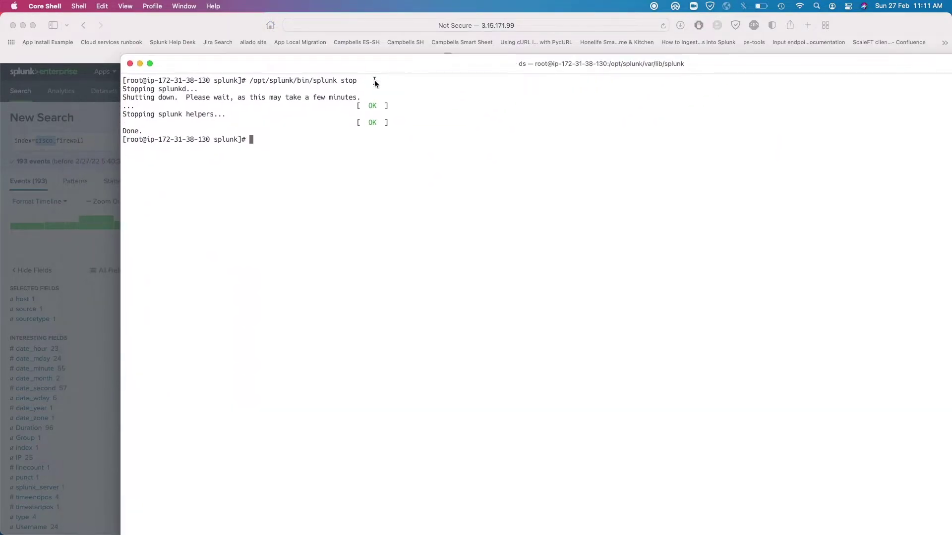
pyautogui.doubleClick(392, 63)
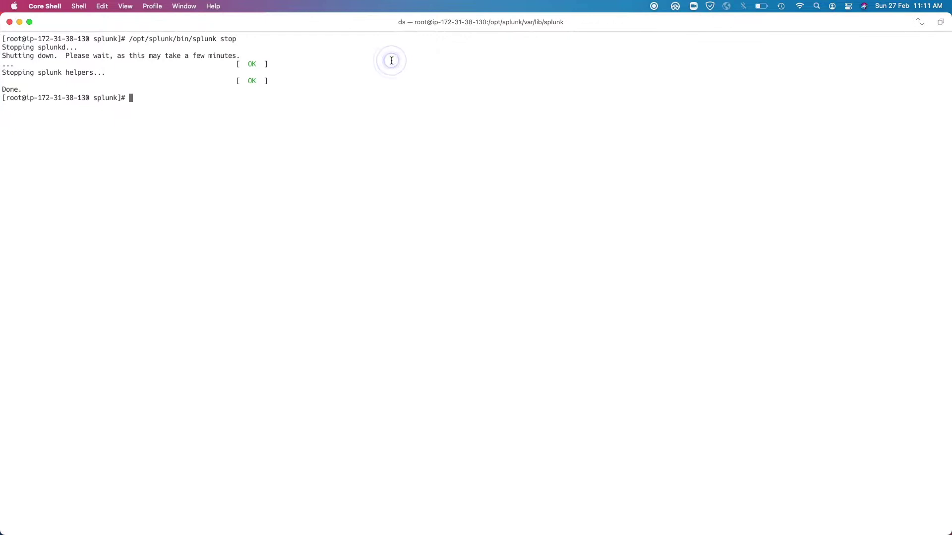
# Open /opt/splunk/etc/apps/search/local/indexes.conf in vi
pyautogui.write('vi /opt/sp')
pyautogui.press('Tab')
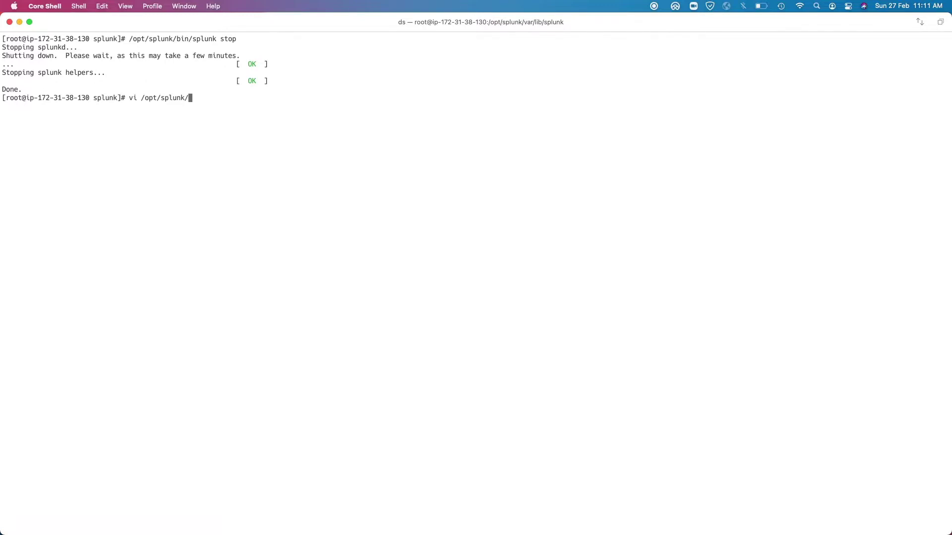
pyautogui.write('etc/sear')
pyautogui.press('Tab')
pyautogui.press('BackSpace')
pyautogui.press('BackSpace')
pyautogui.press('BackSpace')
pyautogui.press('BackSpace')
pyautogui.press('BackSpace')
pyautogui.press('BackSpace')
pyautogui.press('BackSpace')
pyautogui.press('BackSpace')
pyautogui.press('BackSpace')
pyautogui.press('BackSpace')
pyautogui.press('BackSpace')
pyautogui.press('BackSpace')
pyautogui.press('BackSpace')
pyautogui.press('BackSpace')
pyautogui.press('BackSpace')
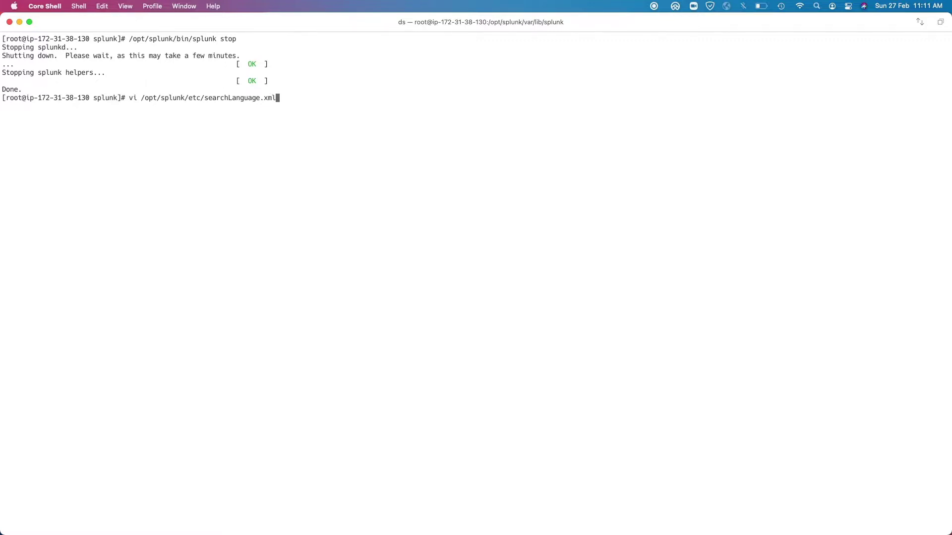
pyautogui.press('BackSpace')
pyautogui.press('BackSpace')
pyautogui.press('BackSpace')
pyautogui.press('BackSpace')
pyautogui.press('BackSpace')
pyautogui.write('/apps/search/local/indexes.conf')
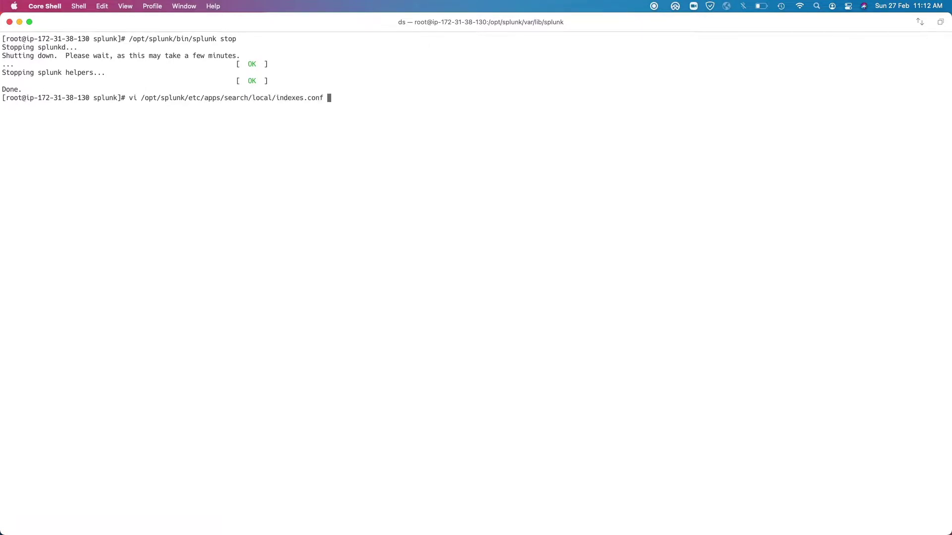
pyautogui.press('Return')
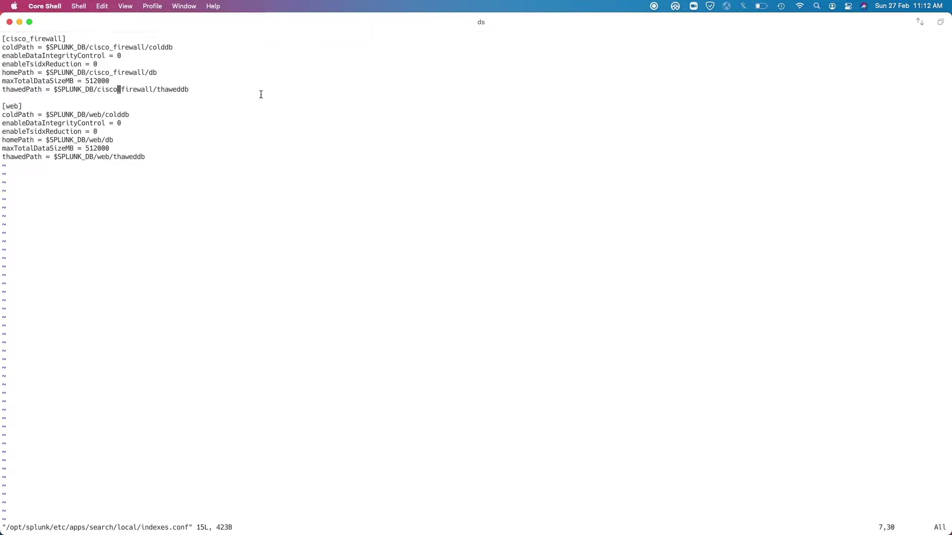
# Rename the [cisco_firewall] stanza header to [firewall]
pyautogui.press('Up')
pyautogui.press('Up')
pyautogui.press('Up')
pyautogui.press('Up')
pyautogui.press('Up')
pyautogui.press('Up')
pyautogui.press('Left')
pyautogui.press('Left')
pyautogui.press('Left')
pyautogui.press('Left')
pyautogui.press('Left')
pyautogui.press('Left')
pyautogui.press('Left')
pyautogui.press('Left')
pyautogui.press('i')
pyautogui.press('BackSpace')
pyautogui.press('BackSpace')
pyautogui.press('BackSpace')
pyautogui.press('BackSpace')
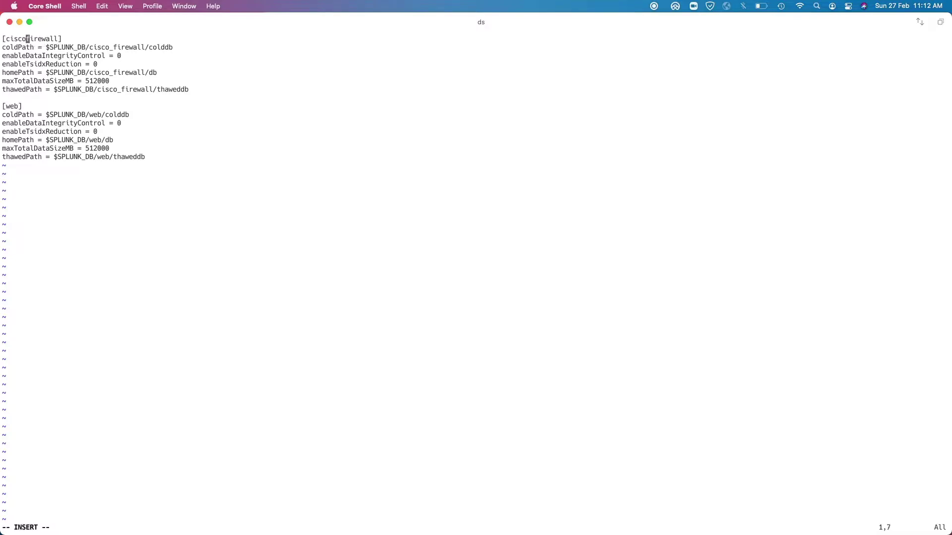
pyautogui.press('BackSpace')
pyautogui.press('BackSpace')
# Change the coldPath, homePath and thawedPath folders from cisco_firewall to firewall
pyautogui.press('Down')
pyautogui.press('Right')
pyautogui.press('Right')
pyautogui.press('Right')
pyautogui.press('Right')
pyautogui.press('Right')
pyautogui.press('Right')
pyautogui.press('Right')
pyautogui.press('Right')
pyautogui.press('Right')
pyautogui.press('Right')
pyautogui.press('Right')
pyautogui.press('Right')
pyautogui.press('Right')
pyautogui.press('Right')
pyautogui.press('Right')
pyautogui.press('Right')
pyautogui.press('Right')
pyautogui.press('Right')
pyautogui.press('Right')
pyautogui.press('Right')
pyautogui.press('Right')
pyautogui.press('Right')
pyautogui.press('Right')
pyautogui.press('Right')
pyautogui.press('Right')
pyautogui.press('Right')
pyautogui.press('Delete')
pyautogui.press('BackSpace')
pyautogui.press('BackSpace')
pyautogui.press('BackSpace')
pyautogui.press('BackSpace')
pyautogui.press('BackSpace')
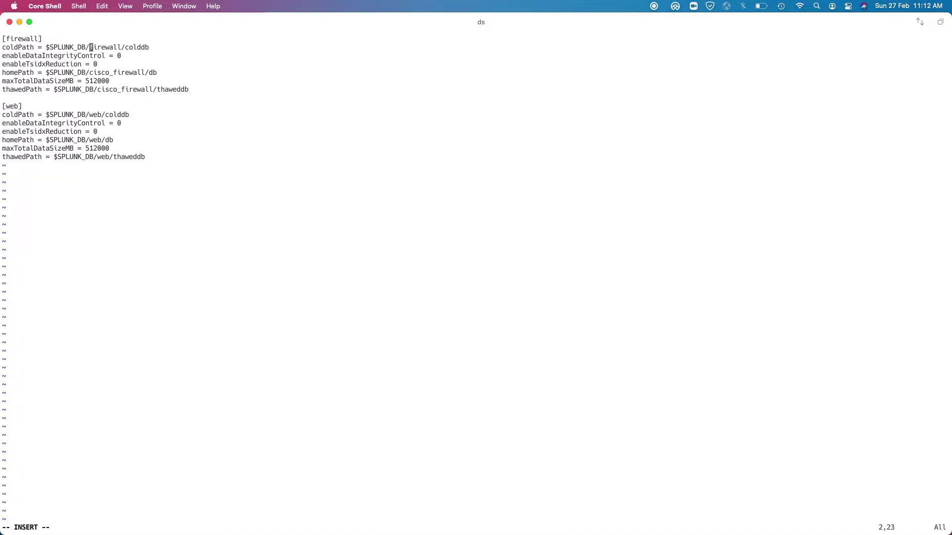
pyautogui.press('Down')
pyautogui.press('Down')
pyautogui.press('Down')
pyautogui.press('Right')
pyautogui.press('Right')
pyautogui.press('Right')
pyautogui.press('Right')
pyautogui.press('Right')
pyautogui.press('Delete')
pyautogui.press('BackSpace')
pyautogui.press('BackSpace')
pyautogui.press('BackSpace')
pyautogui.press('BackSpace')
pyautogui.press('BackSpace')
pyautogui.press('Down')
pyautogui.press('Down')
pyautogui.press('Right')
pyautogui.press('Right')
pyautogui.press('Right')
pyautogui.press('Right')
pyautogui.press('Right')
pyautogui.press('Right')
pyautogui.press('Right')
pyautogui.press('Right')
pyautogui.press('BackSpace')
pyautogui.press('BackSpace')
pyautogui.press('BackSpace')
pyautogui.press('BackSpace')
pyautogui.press('BackSpace')
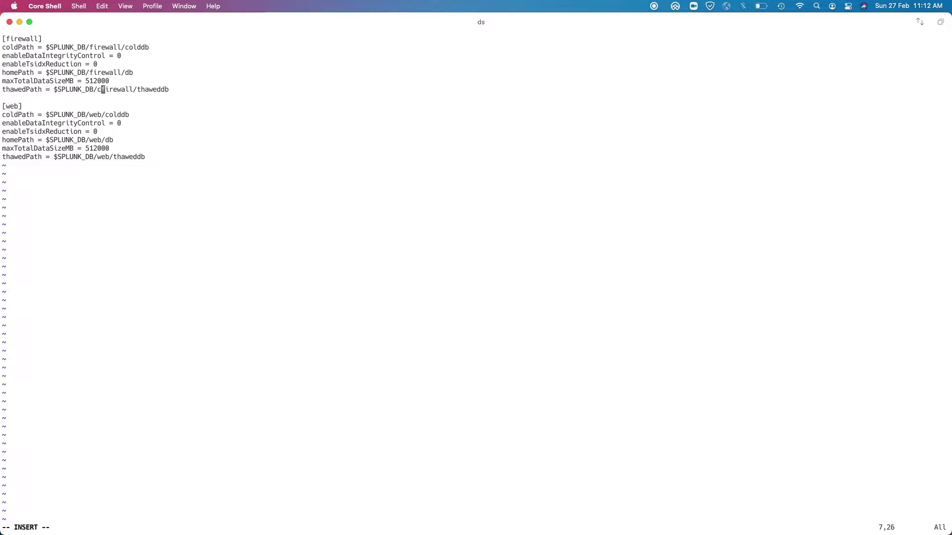
pyautogui.press('BackSpace')
pyautogui.press('Escape')
# Save indexes.conf with :wq and list the contents of /opt/splunk/var/lib/splunk
pyautogui.write(':wq')
pyautogui.press('Return')
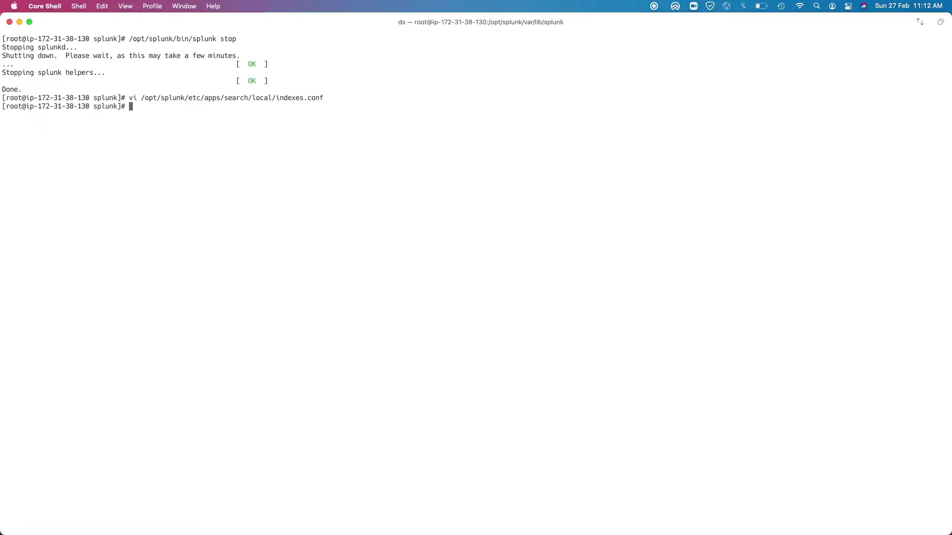
pyautogui.write('cd /opt/splunk/var/l')
pyautogui.write('ib/splunk/')
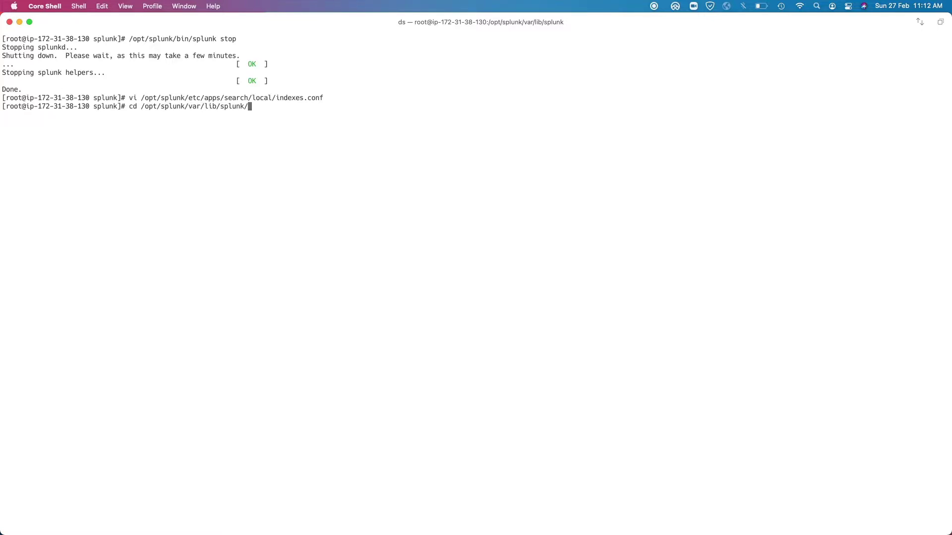
pyautogui.press('Return')
pyautogui.write('ls')
pyautogui.press('Return')
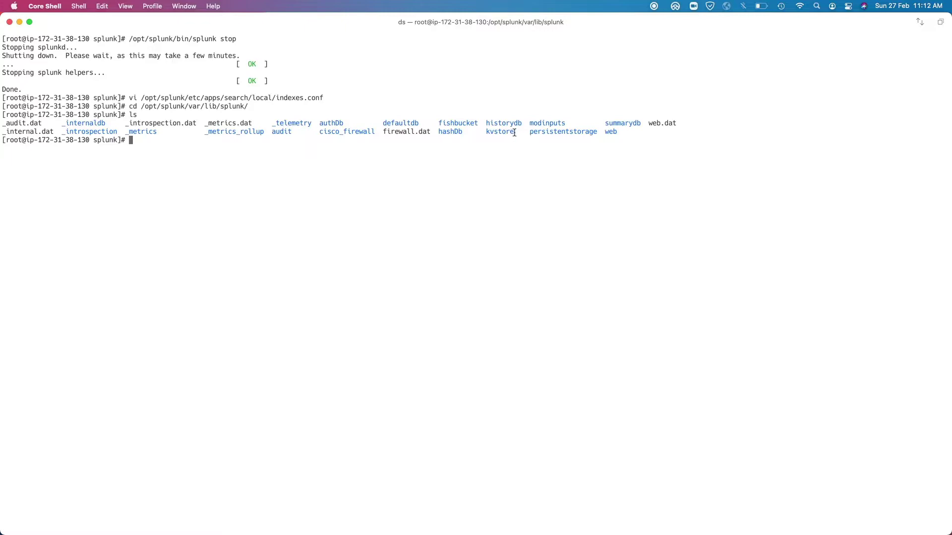
# Rename the cisco_firewall directory to firewall with mv
pyautogui.doubleClick(349, 135)
pyautogui.click(346, 138)
pyautogui.write('mv cis')
pyautogui.press('Tab')
pyautogui.write('firewall/ firewall')
pyautogui.press('Return')
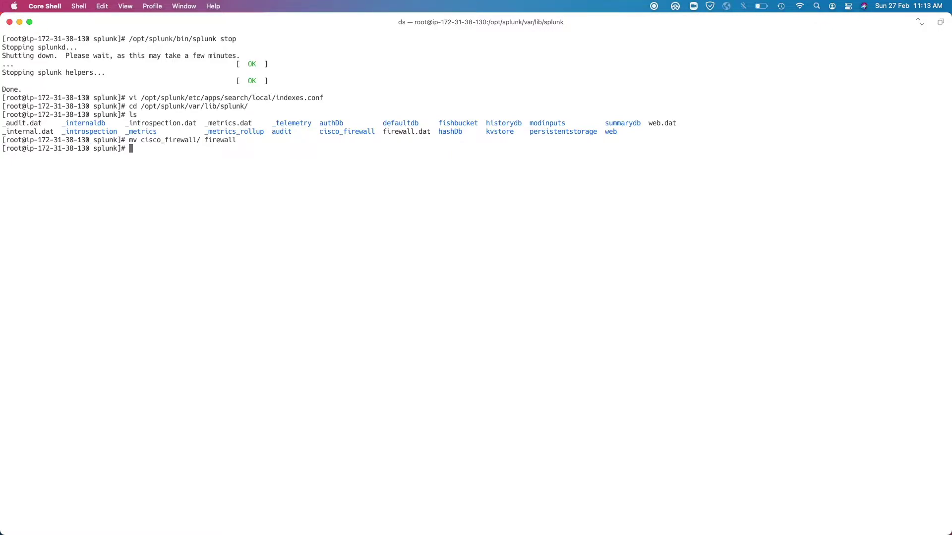
# Highlight the old and new names in the mv command, then recall earlier commands from history
pyautogui.doubleClick(177, 141)
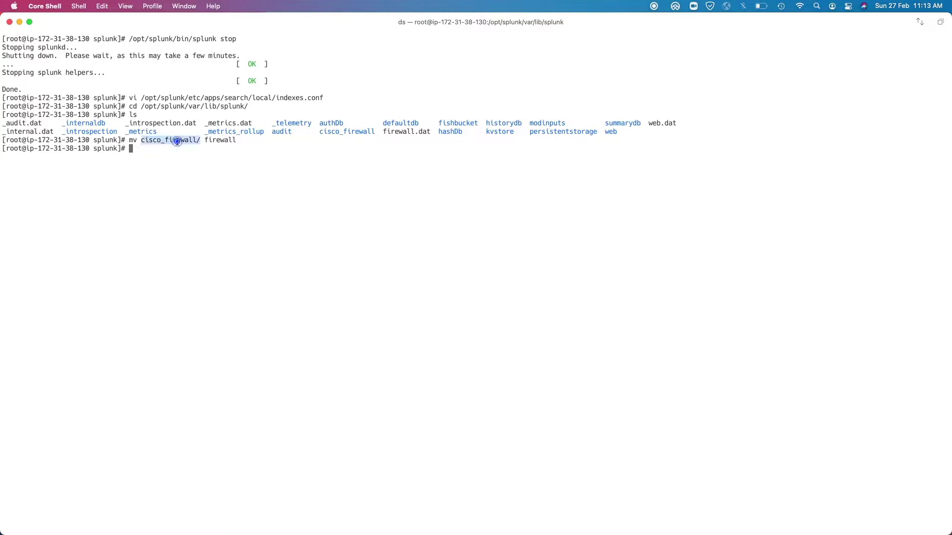
pyautogui.doubleClick(222, 141)
pyautogui.doubleClick(158, 141)
pyautogui.moveTo(165, 141); pyautogui.dragTo(140, 141)
pyautogui.click(156, 140)
pyautogui.press('Up')
pyautogui.press('Up')
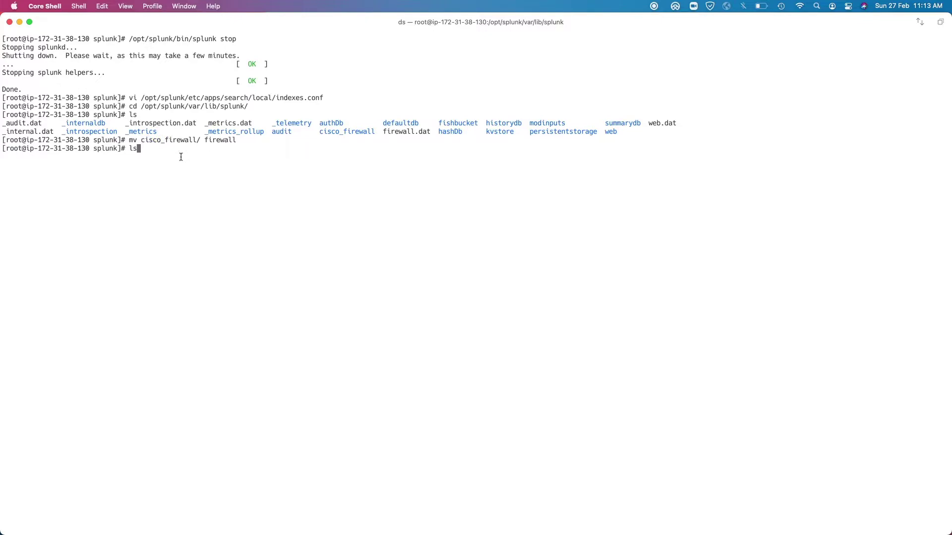
pyautogui.press('Up')
pyautogui.press('Up')
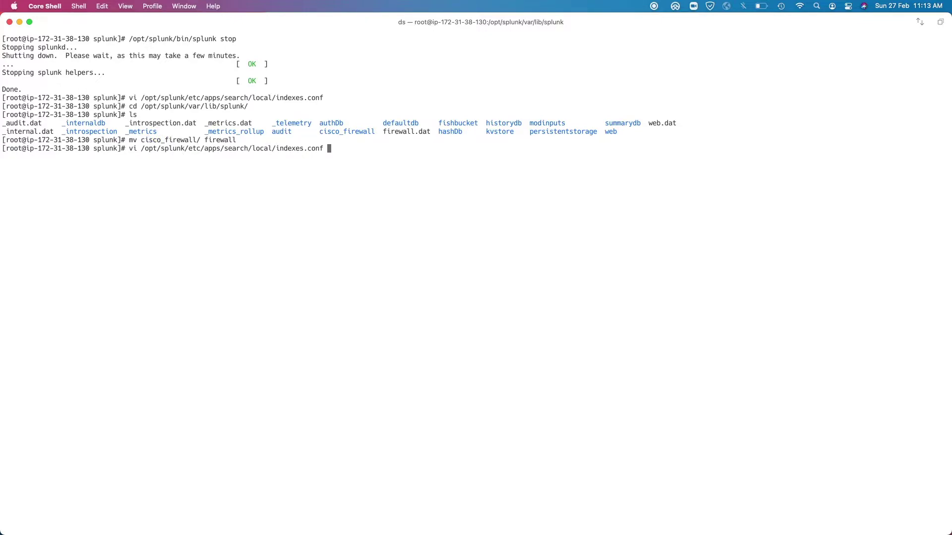
pyautogui.press('Return')
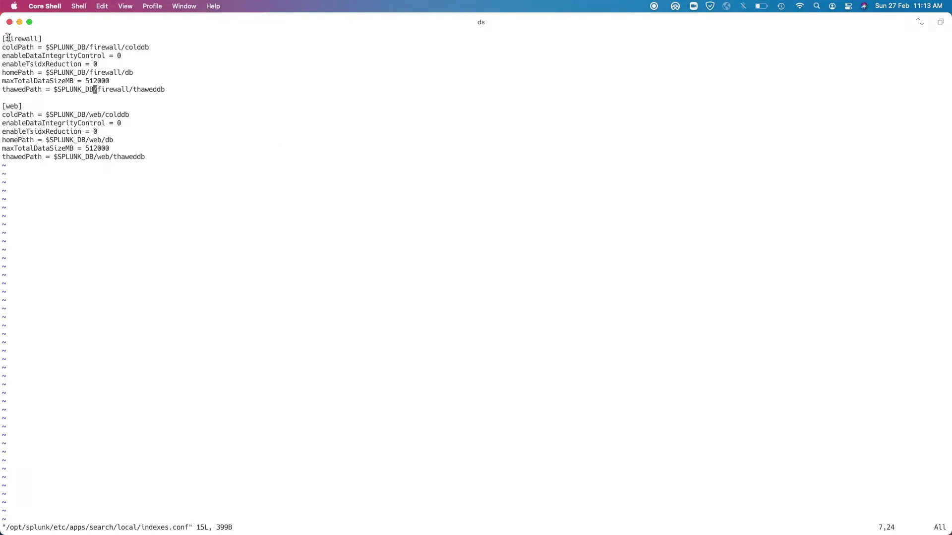
pyautogui.moveTo(6, 38); pyautogui.dragTo(34, 39)
pyautogui.click(82, 106)
pyautogui.write(':wq')
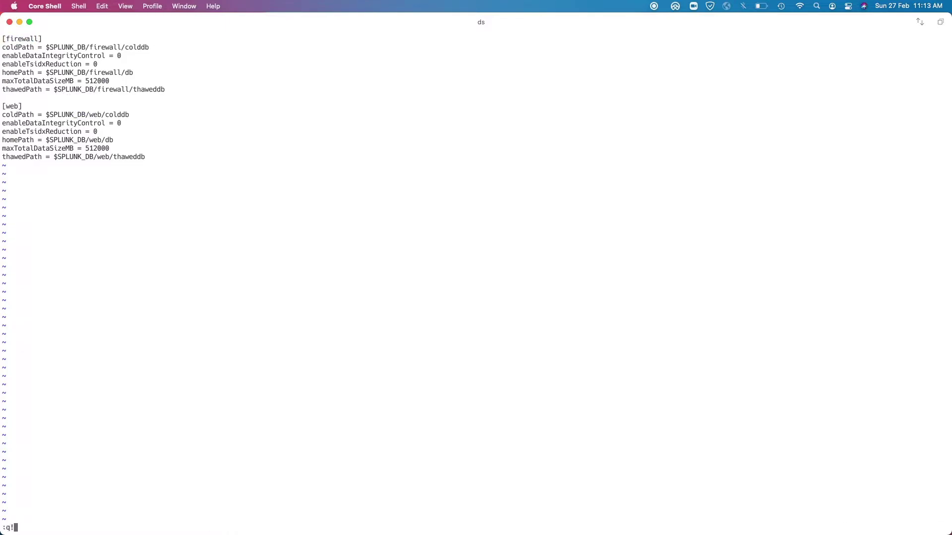
pyautogui.press('Return')
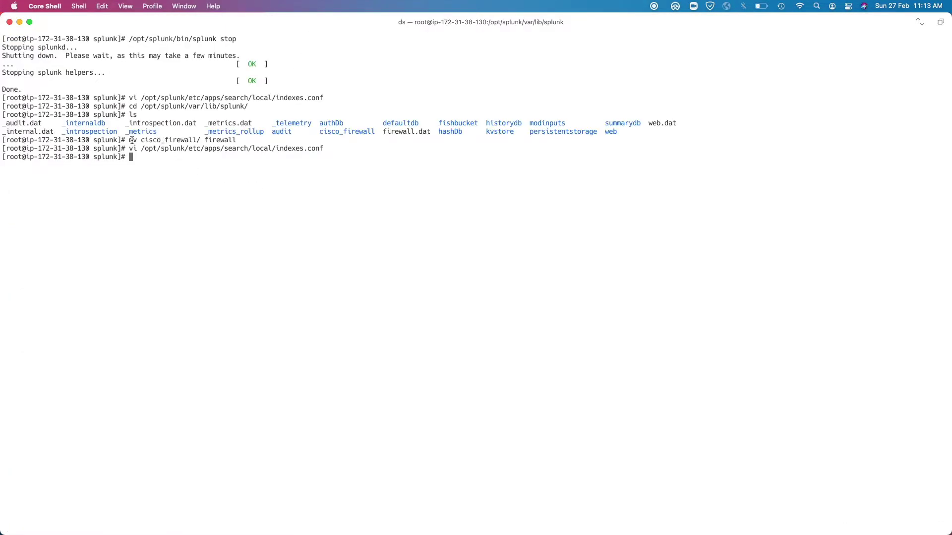
pyautogui.moveTo(130, 141); pyautogui.dragTo(230, 141)
# Start Splunk with /opt/splunk/bin/splunk start, then switch back to the browser
pyautogui.tripleClick(200, 175)
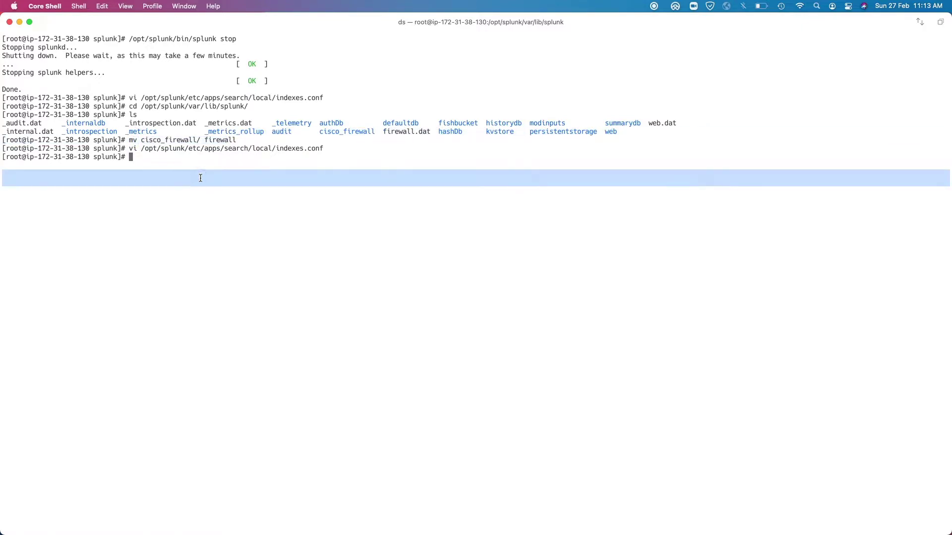
pyautogui.write('/opt/splunk/bin/splunk ')
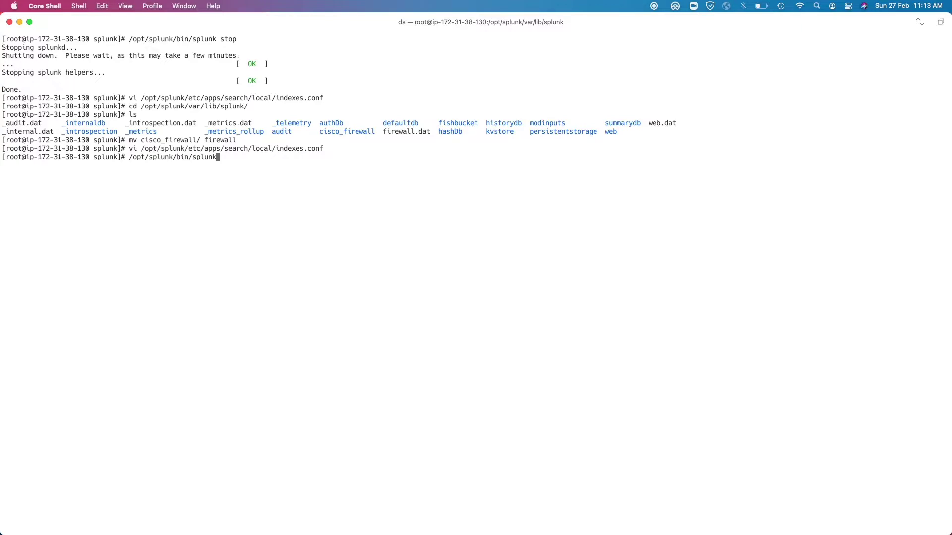
pyautogui.write('start')
pyautogui.press('Return')
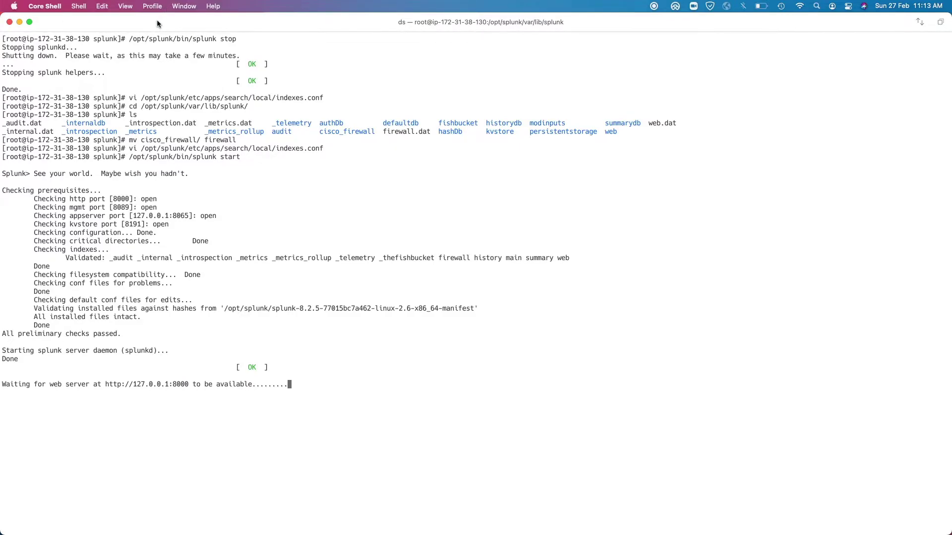
pyautogui.press('super+h')
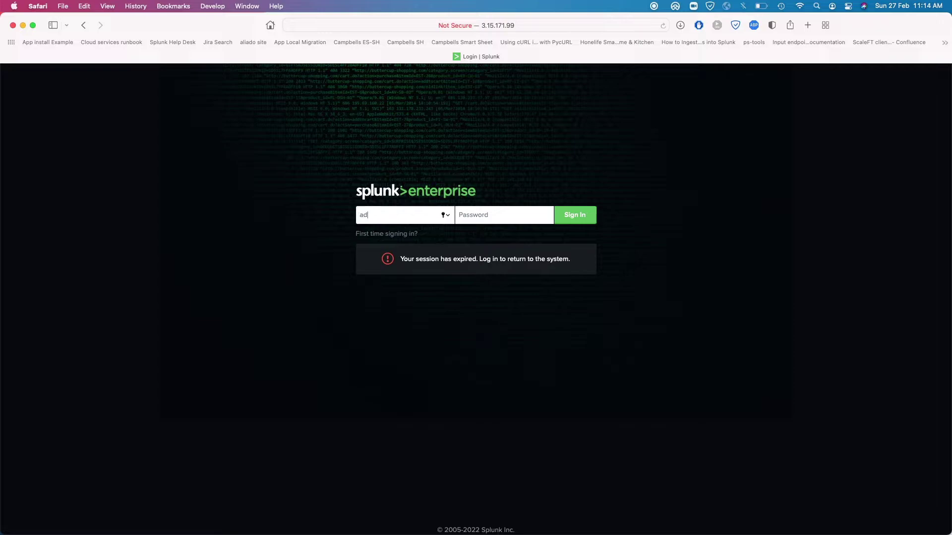
# Log back into Splunk with the account password and decline Safari's offer to save it
pyautogui.press('Tab')
pyautogui.press('Return')
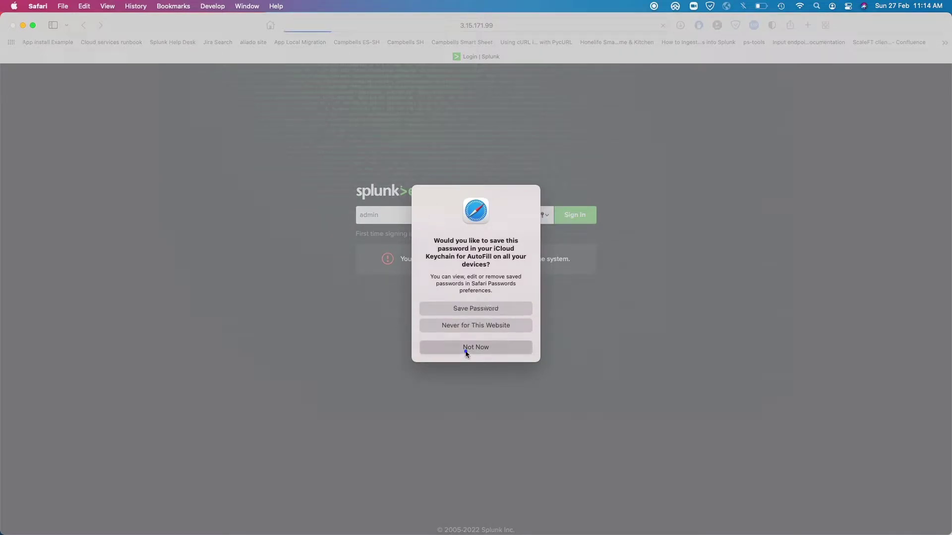
pyautogui.click(466, 348)
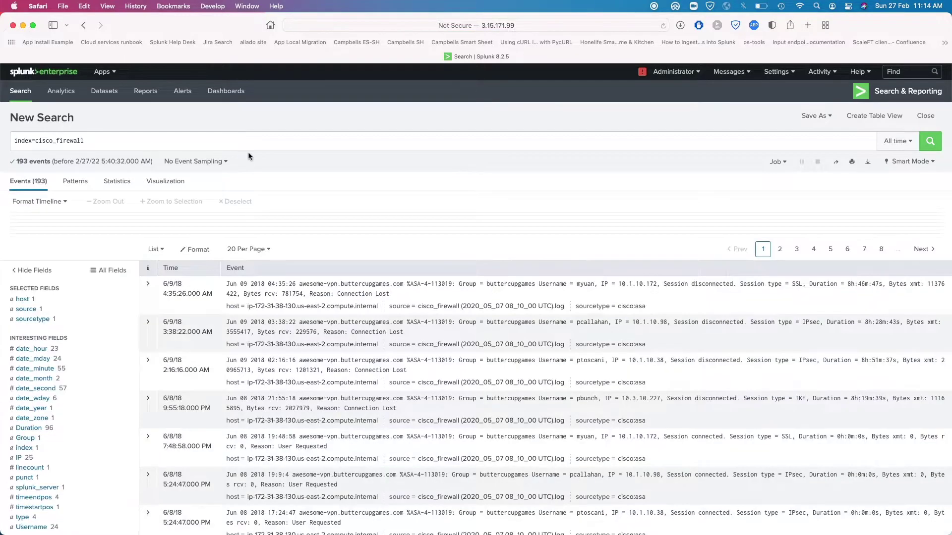
# Change the search to index=firewall and run it, showing the 193 events
pyautogui.press('Return')
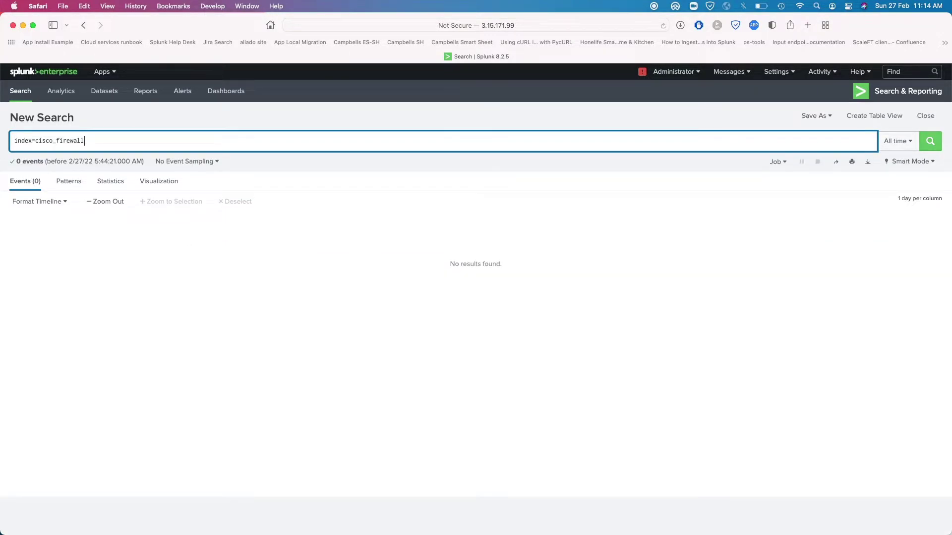
pyautogui.moveTo(53, 141); pyautogui.dragTo(39, 140)
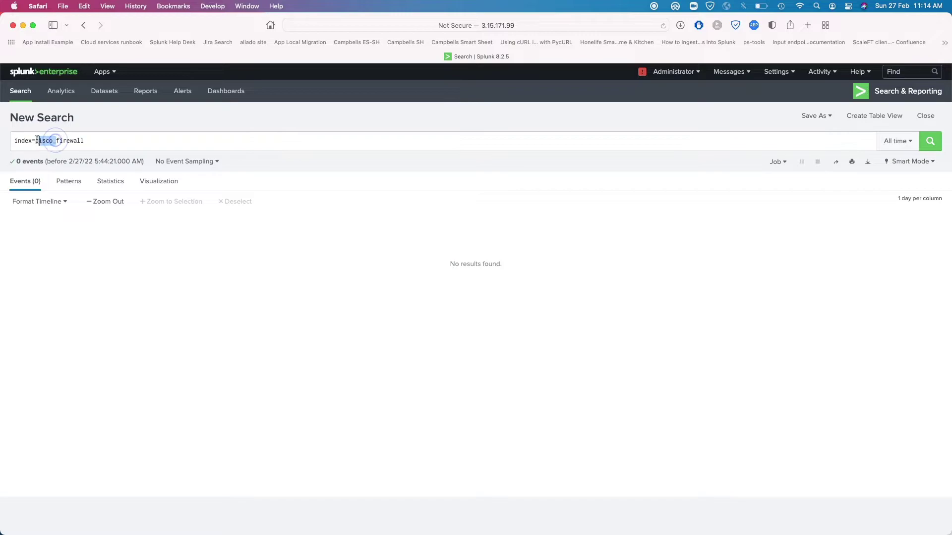
pyautogui.press('BackSpace')
pyautogui.press('Delete')
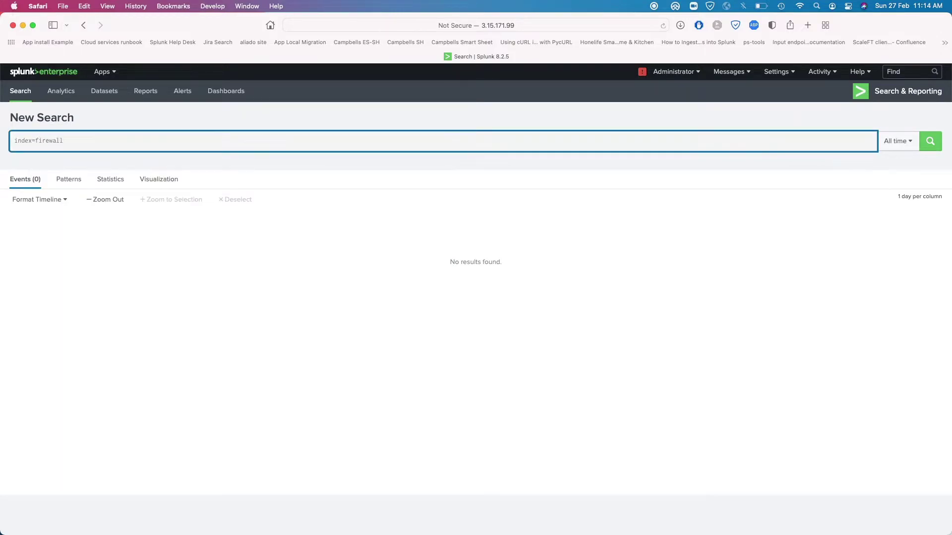
pyautogui.press('Return')
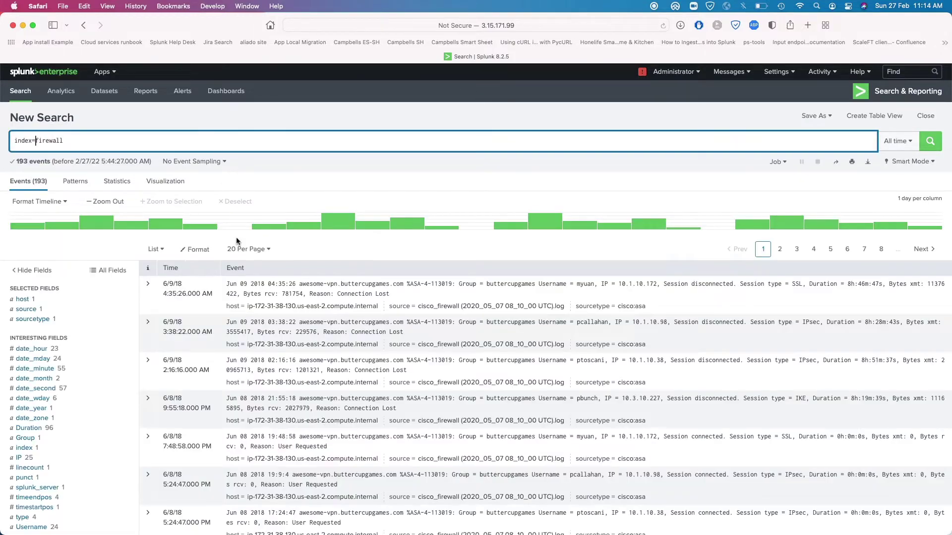
pyautogui.scroll(-10, 601, 338)
pyautogui.scroll(10, 601, 339)
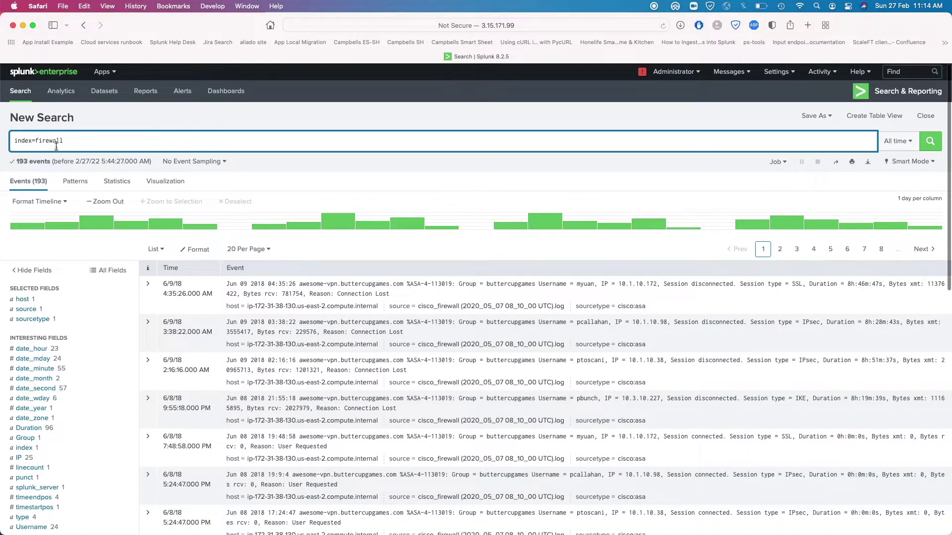
pyautogui.tripleClick(75, 141)
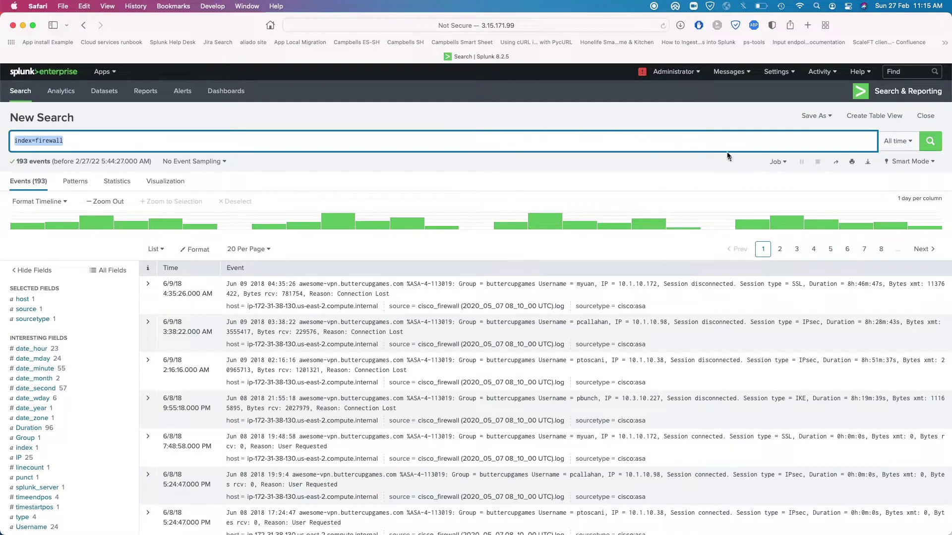
# Replace firewall with web in the query and run index=web, returning 3,704 events
pyautogui.press('Right')
pyautogui.hotkey('alt', 'shift', 'Left')
pyautogui.click(194, 144)
pyautogui.write('web')
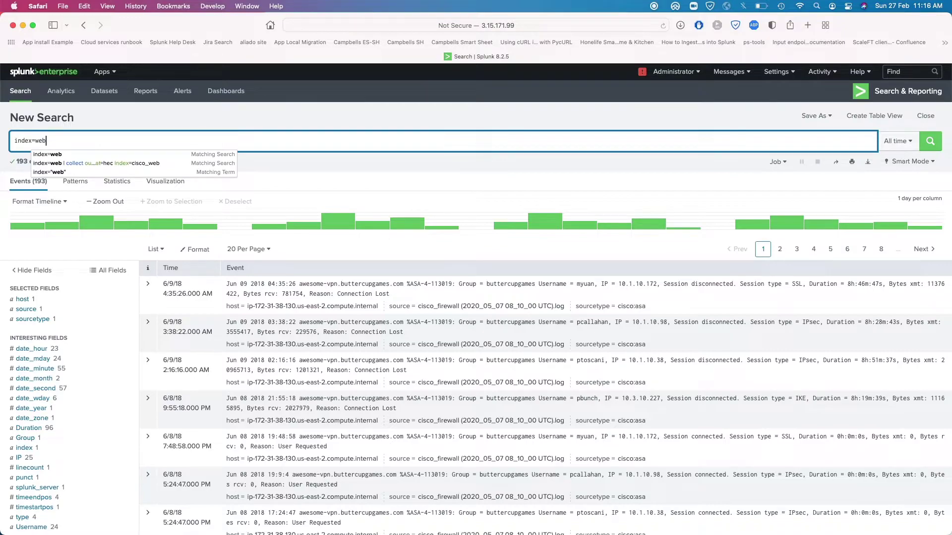
pyautogui.press('Return')
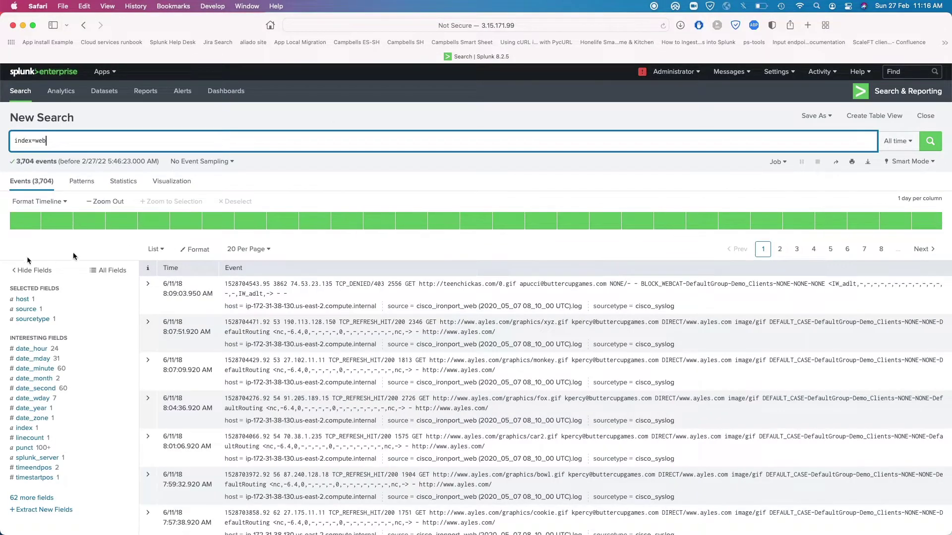
pyautogui.moveTo(16, 161); pyautogui.dragTo(44, 160)
pyautogui.scroll(-5, 270, 172)
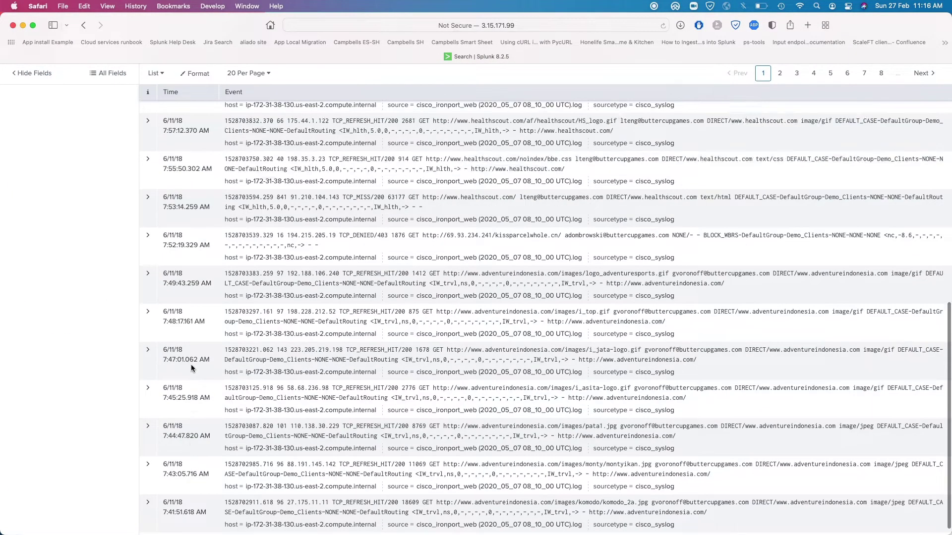
pyautogui.scroll(5, 271, 172)
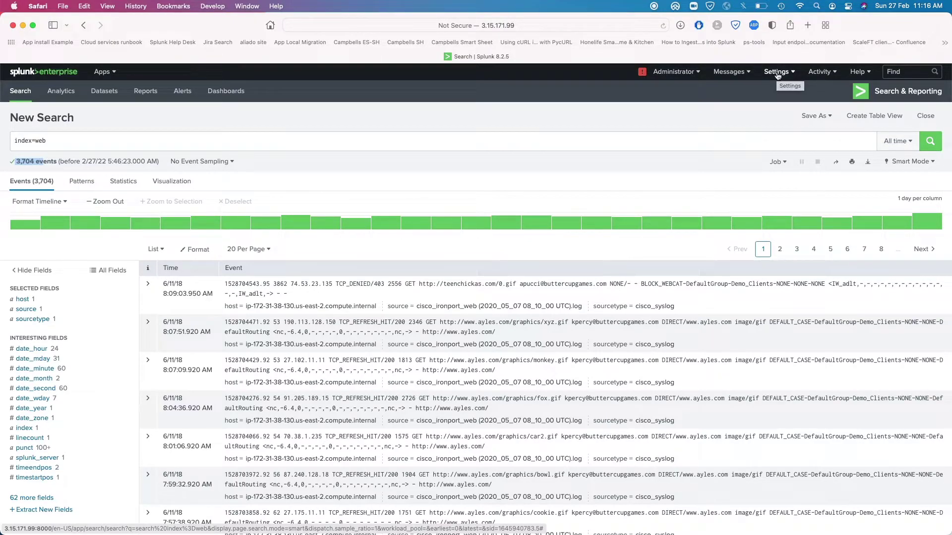
pyautogui.moveTo(45, 141); pyautogui.dragTo(39, 141)
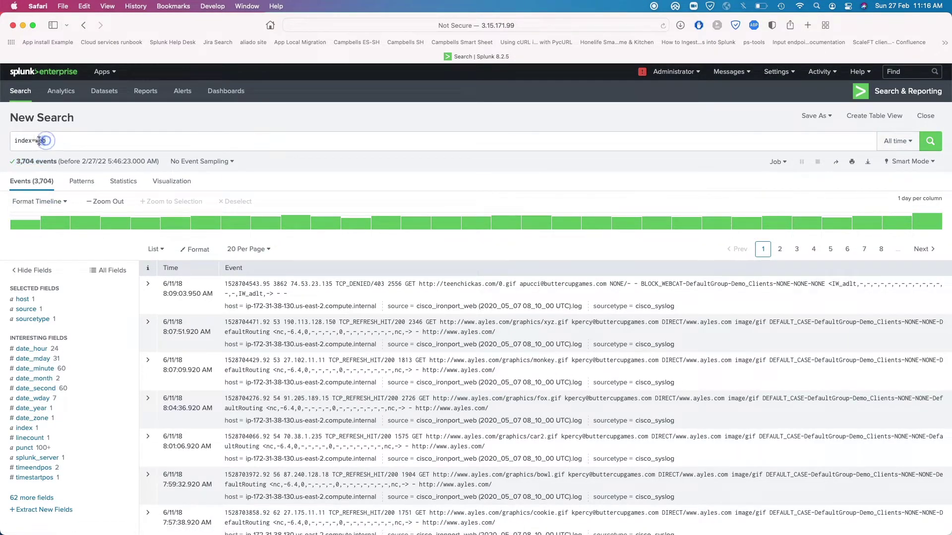
# Create a new events index named cisco_web in Settings > Indexes, then return to Search & Reporting
pyautogui.click(776, 73)
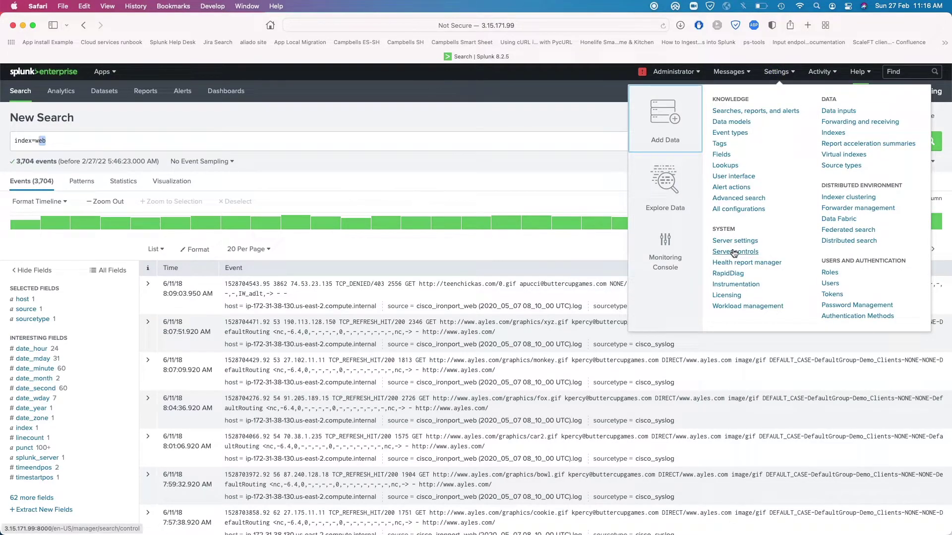
pyautogui.click(838, 134)
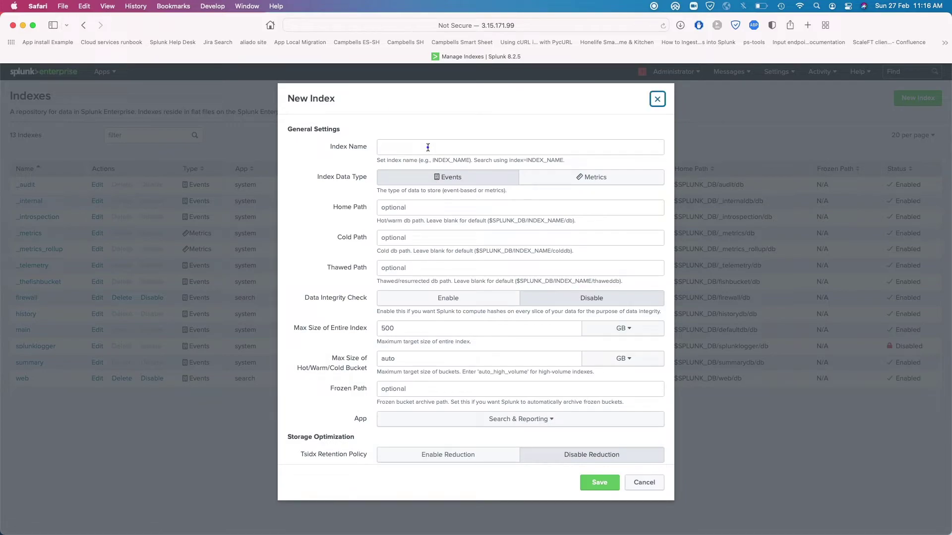
pyautogui.click(426, 147)
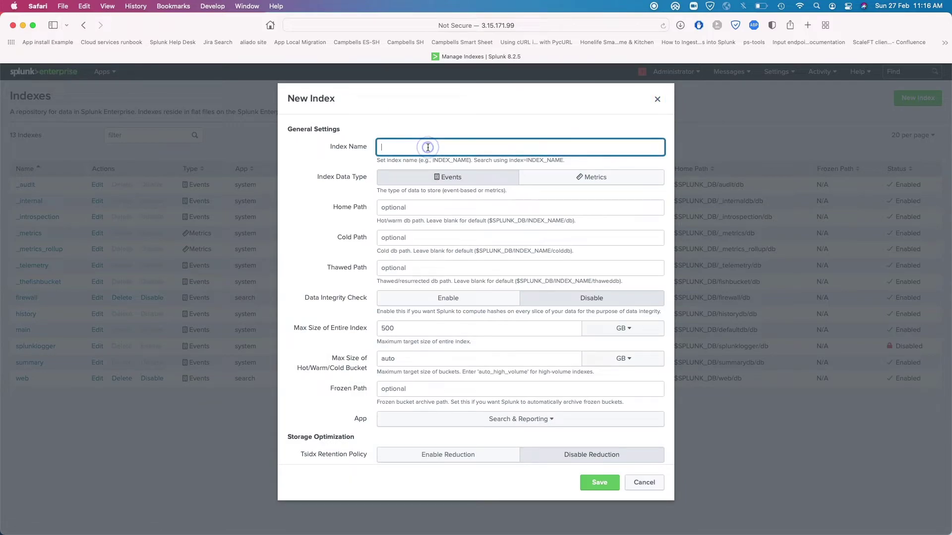
pyautogui.write('cisco_web')
pyautogui.click(599, 482)
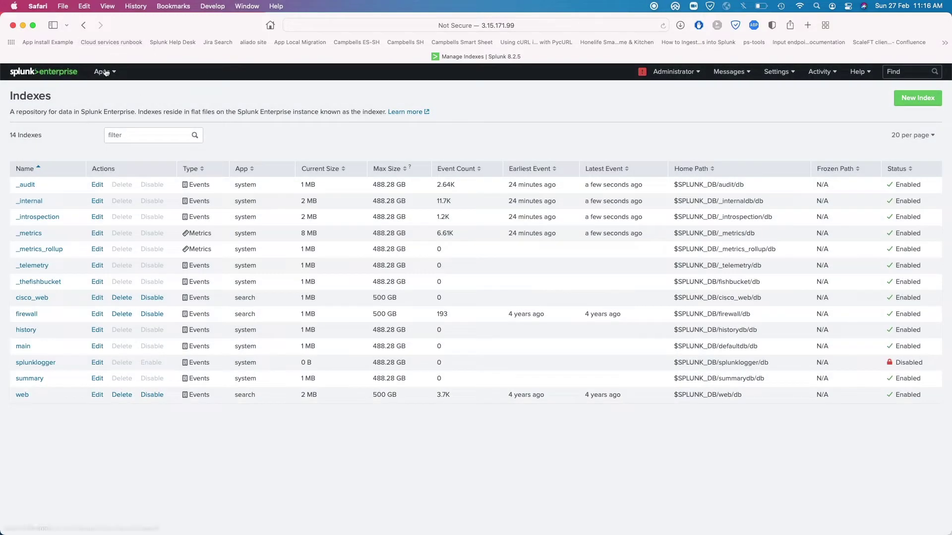
pyautogui.click(103, 72)
pyautogui.click(111, 97)
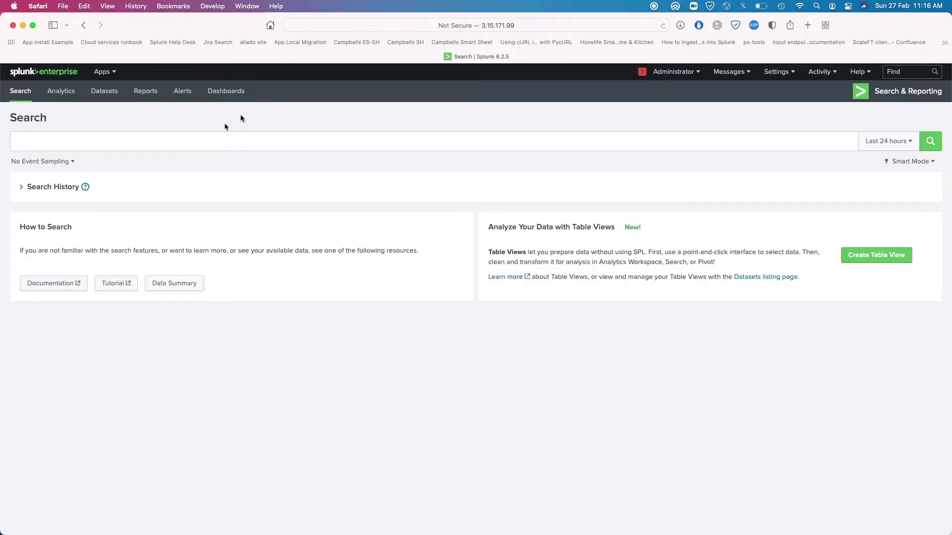
# Run index=web over All time to list its 3,704 events
pyautogui.click(114, 137)
pyautogui.write('index')
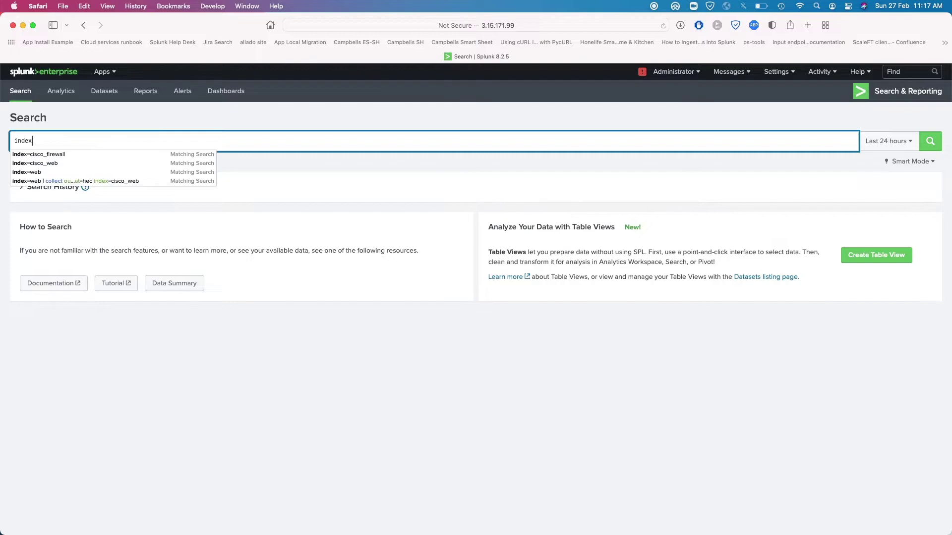
pyautogui.write('=web')
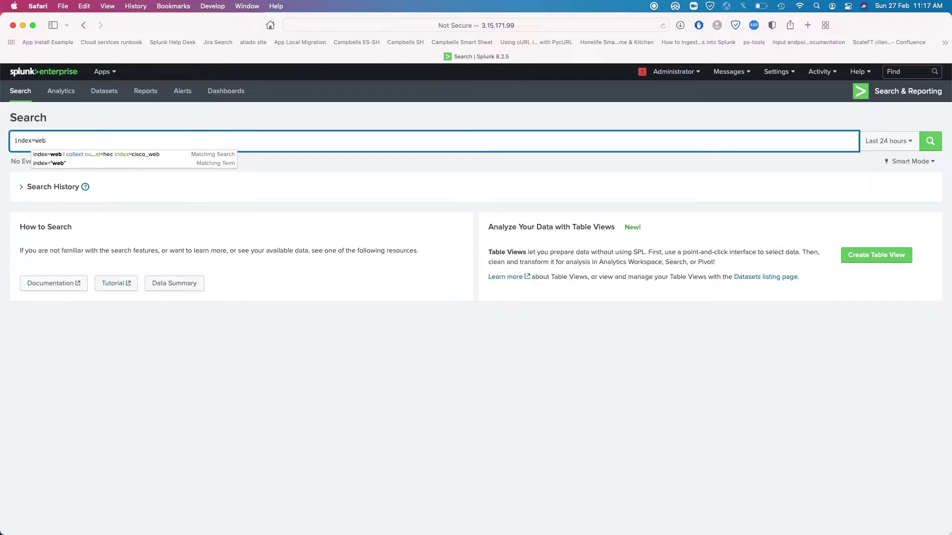
pyautogui.press('Return')
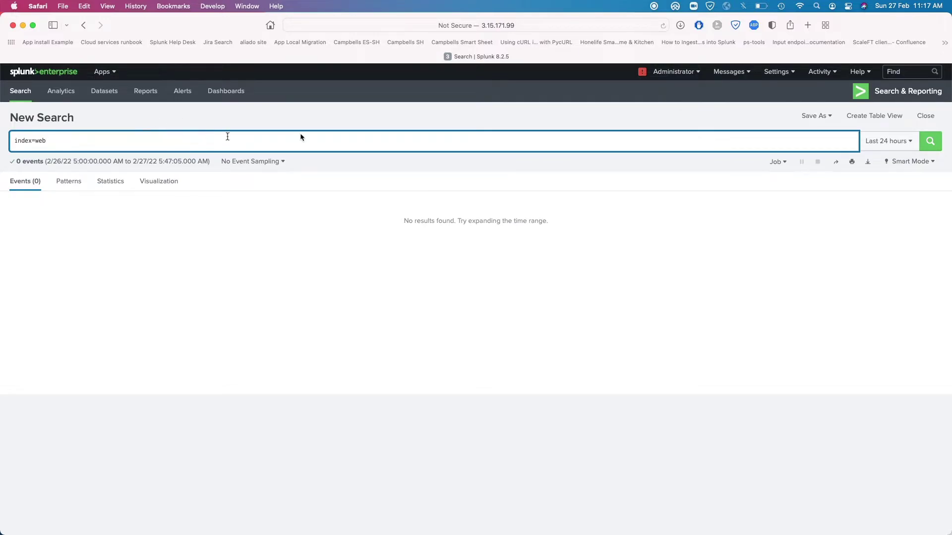
pyautogui.click(871, 149)
pyautogui.click(854, 194)
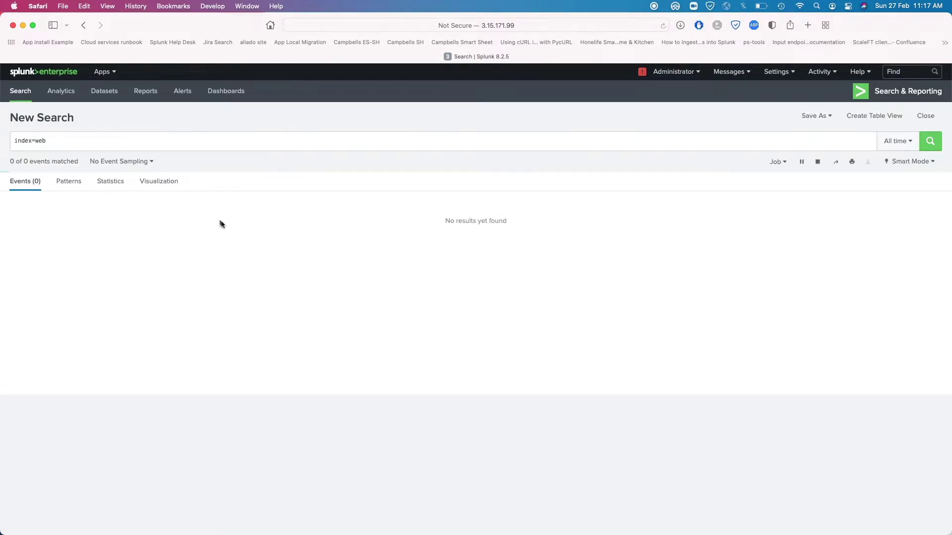
pyautogui.scroll(-10, 145, 476)
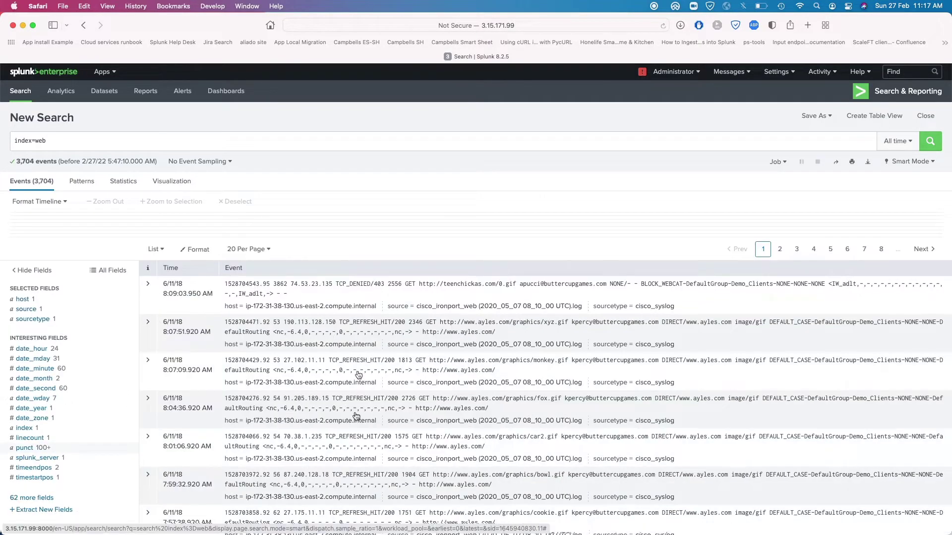
pyautogui.scroll(10, 323, 516)
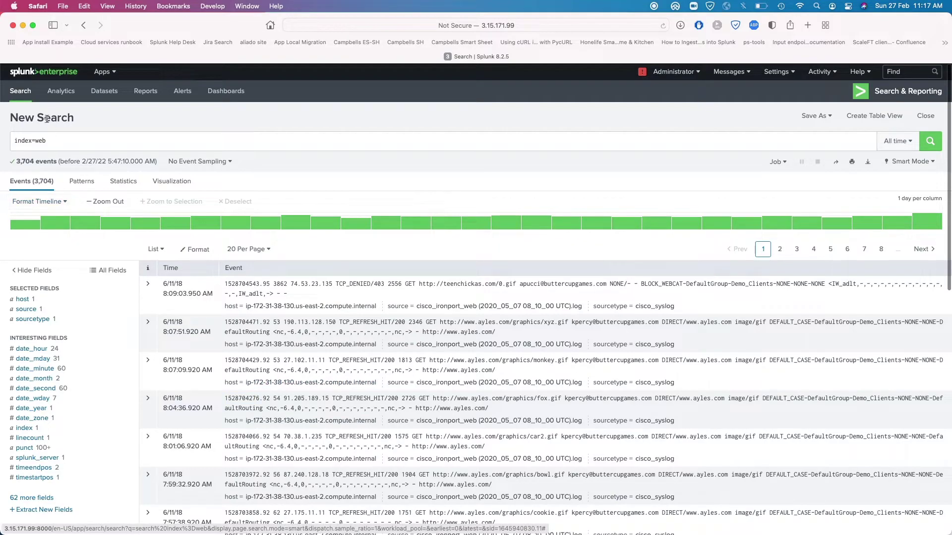
# Append | collect output_format=hec index=cisco_web to the index=web query
pyautogui.moveTo(53, 141); pyautogui.dragTo(4, 142)
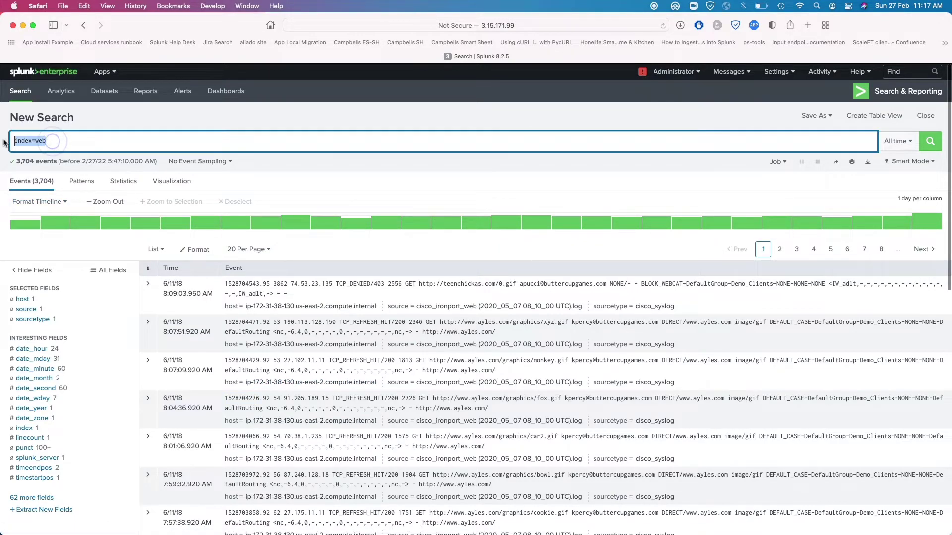
pyautogui.click(135, 143)
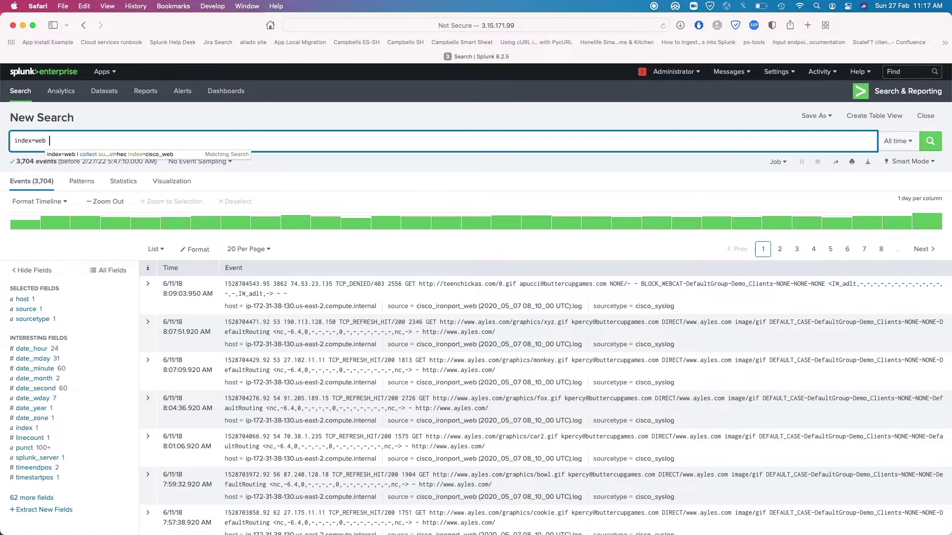
pyautogui.write('| co')
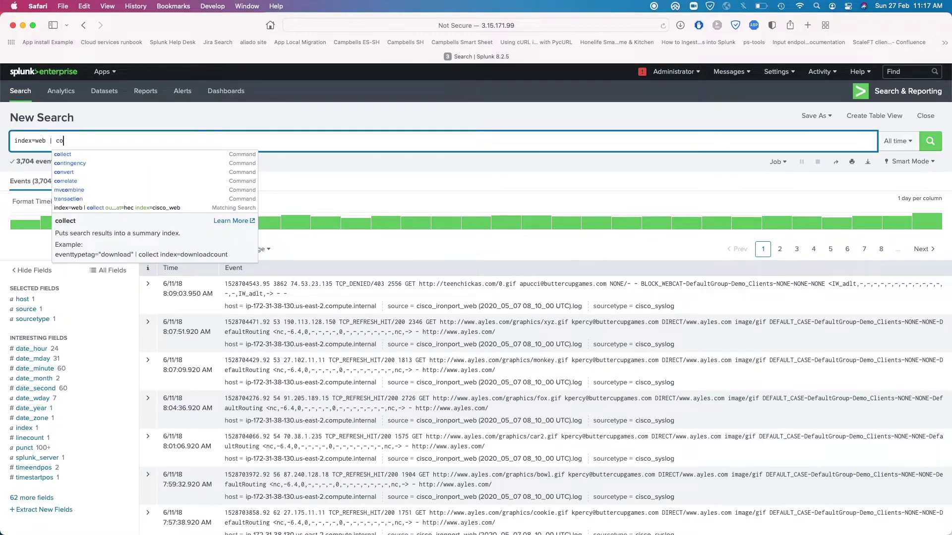
pyautogui.write('llect ')
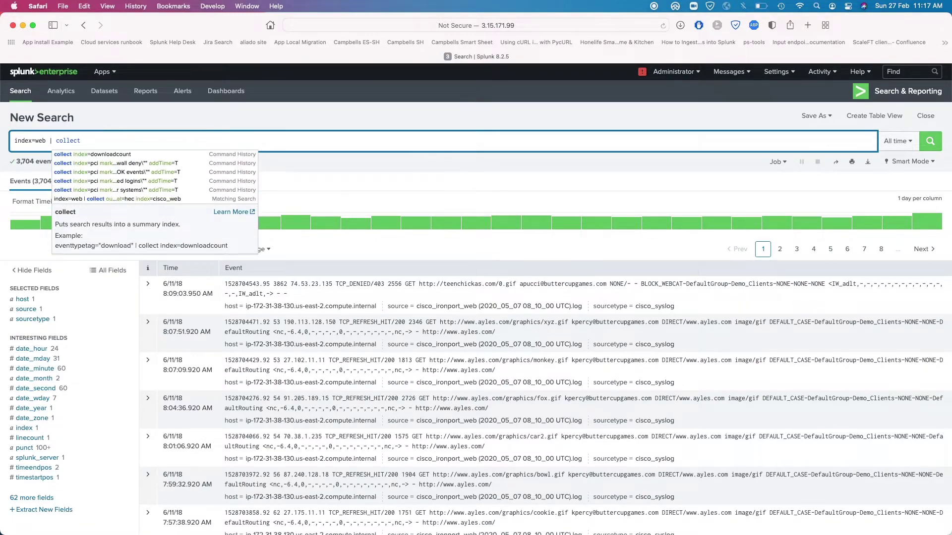
pyautogui.write('out')
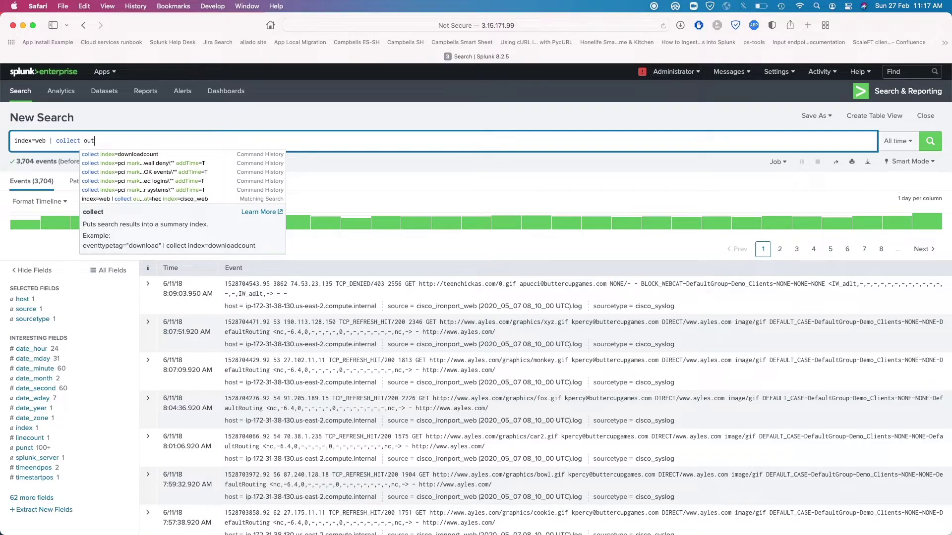
pyautogui.write('put_')
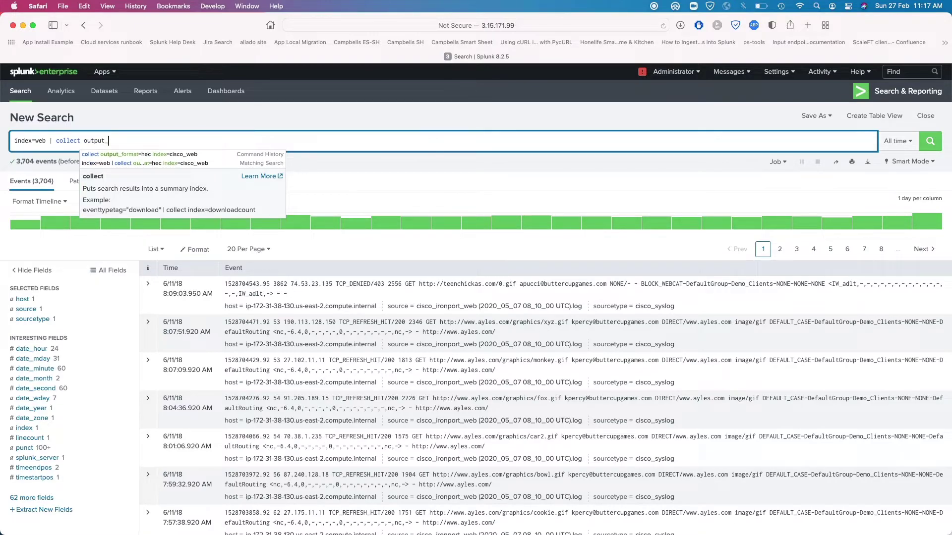
pyautogui.write('format')
pyautogui.press('BackSpace')
pyautogui.write('=')
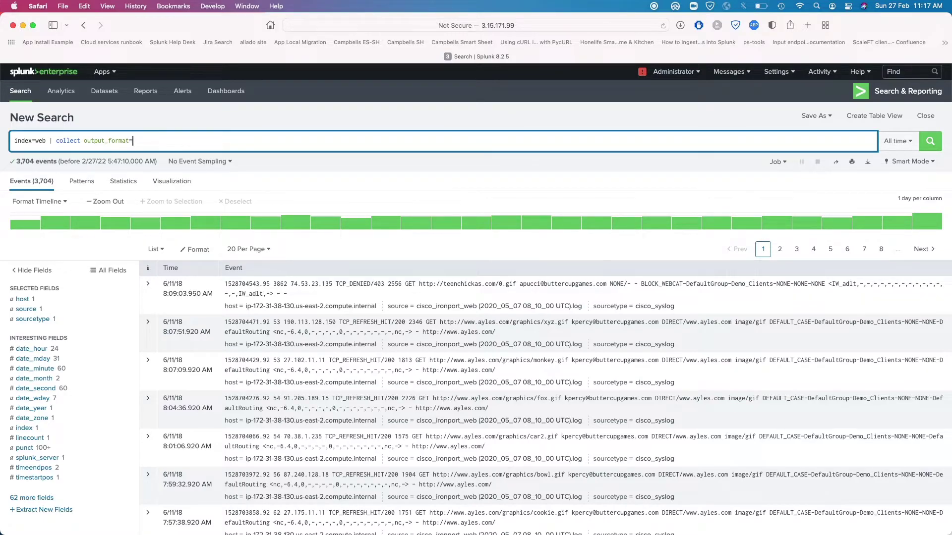
pyautogui.write('hec index')
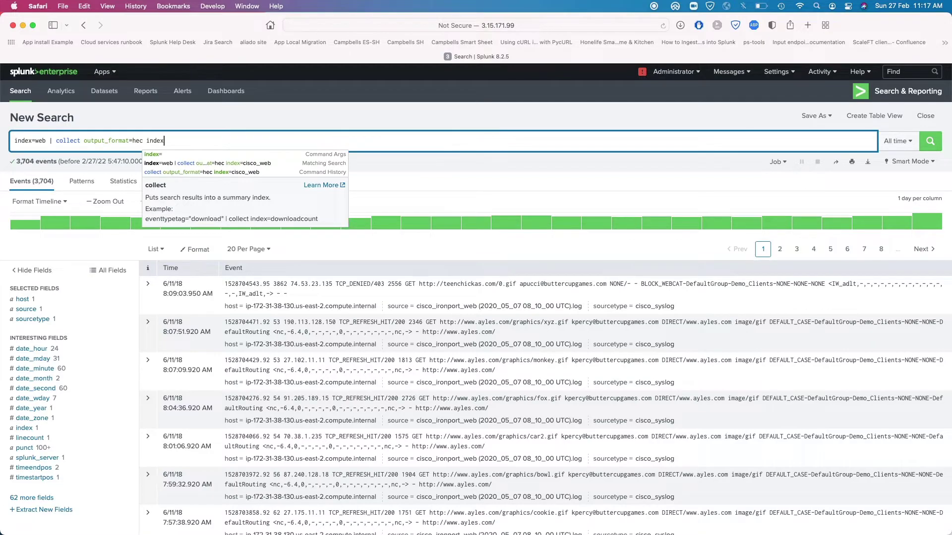
pyautogui.write('=c')
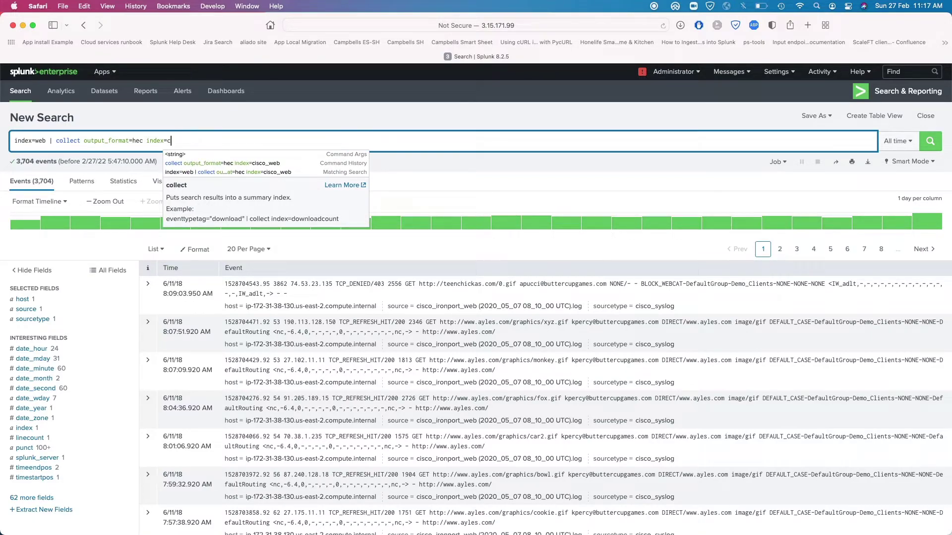
pyautogui.press('Down')
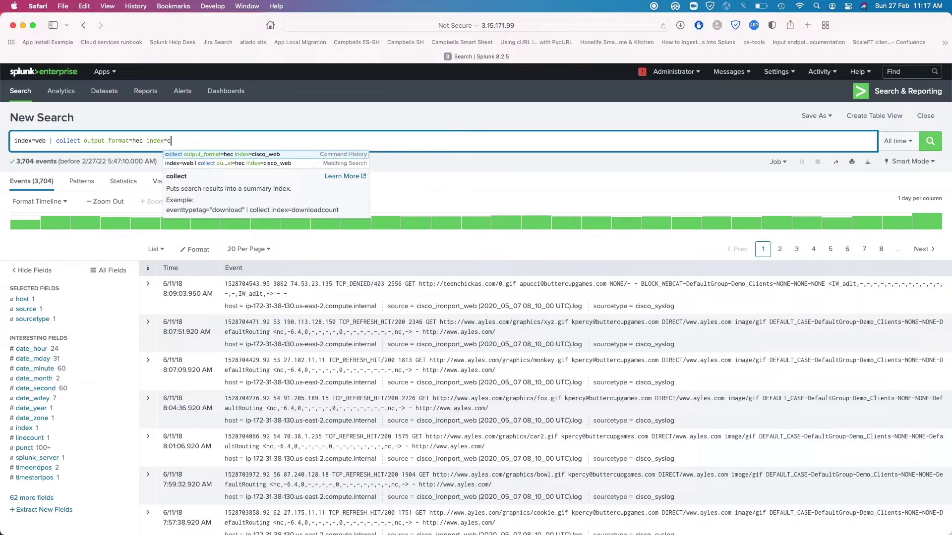
pyautogui.press('Return')
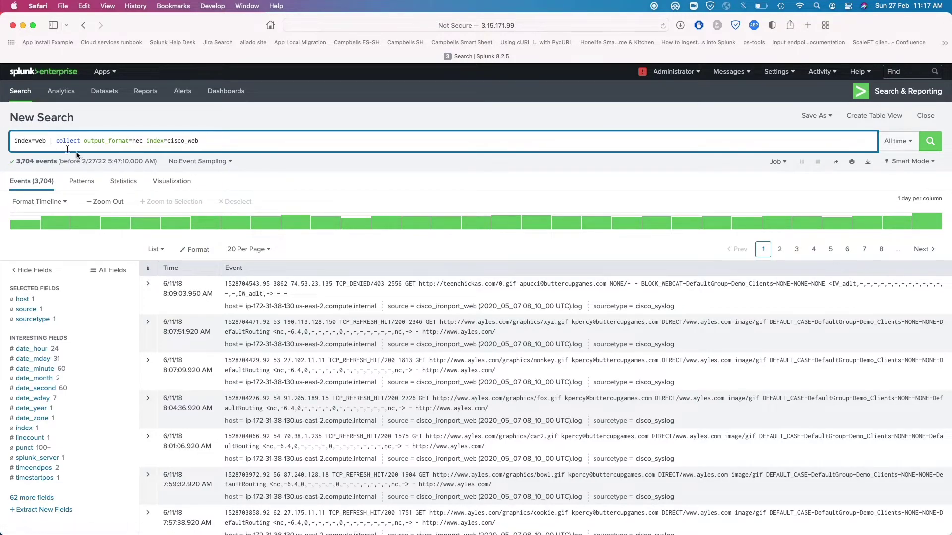
pyautogui.moveTo(43, 141); pyautogui.dragTo(211, 144)
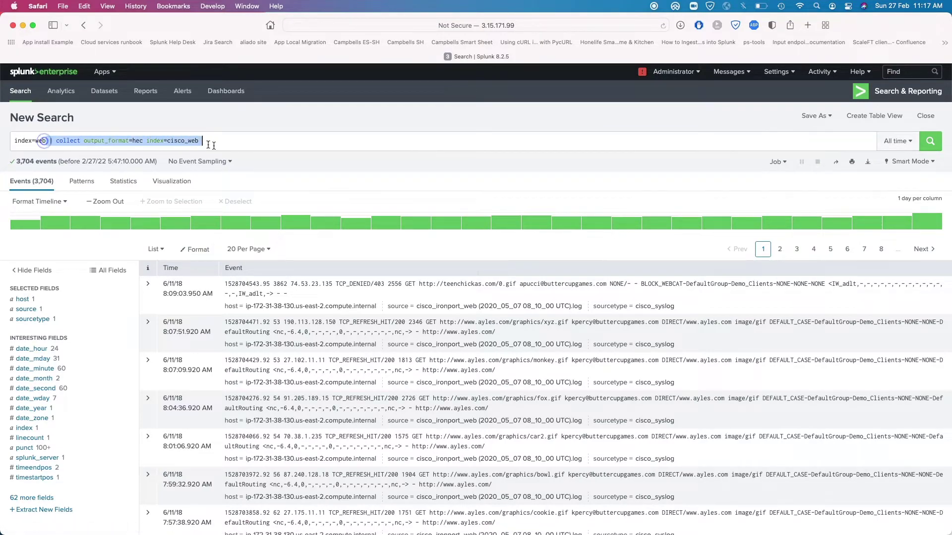
pyautogui.click(256, 138)
pyautogui.click(933, 145)
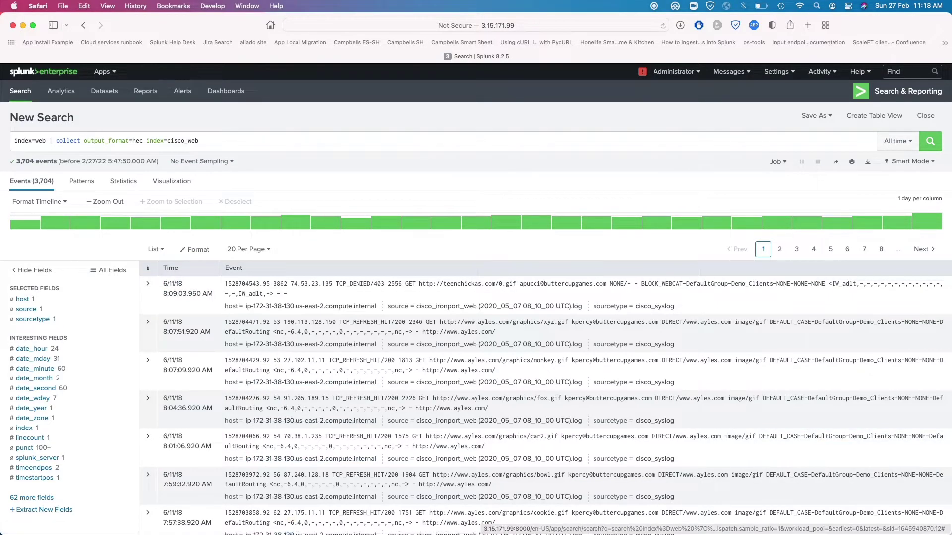
pyautogui.scroll(-10, 476, 347)
pyautogui.scroll(10, 104, 182)
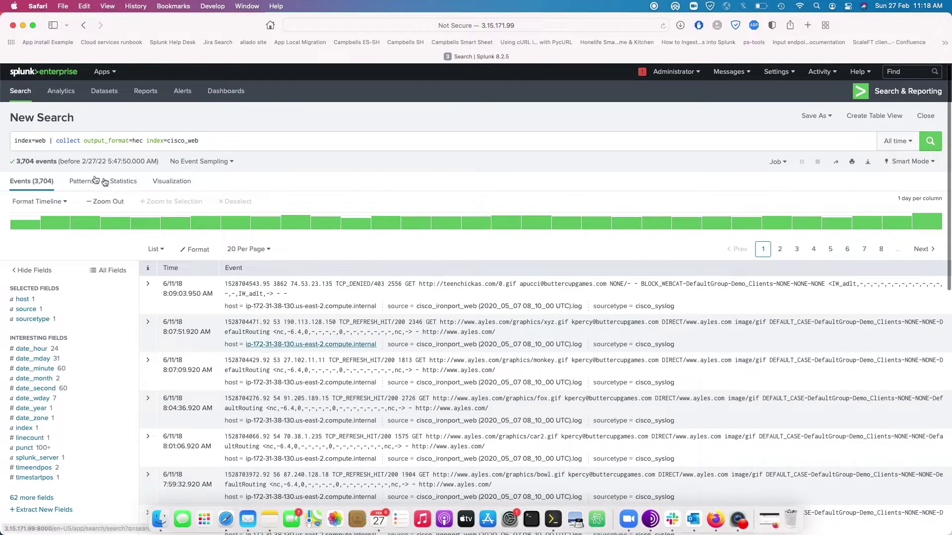
pyautogui.doubleClick(37, 141)
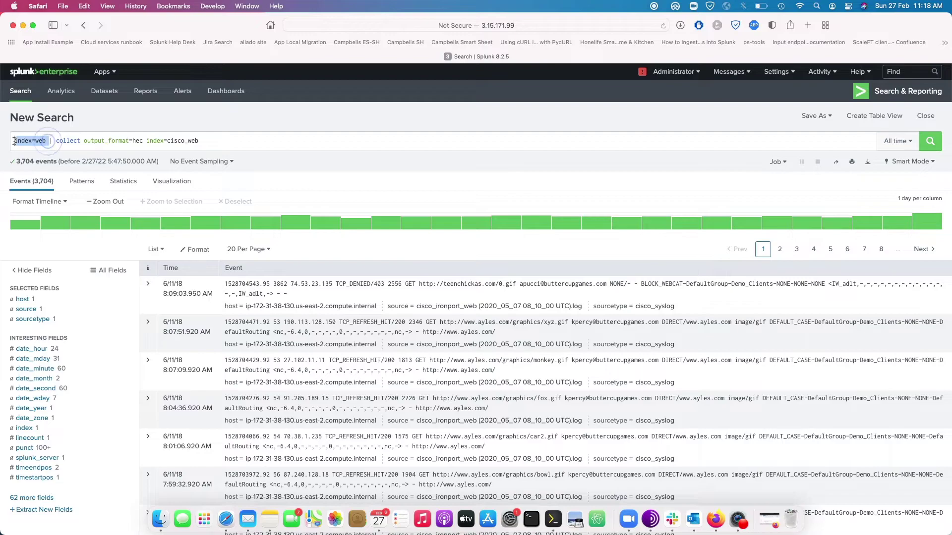
pyautogui.moveTo(54, 140); pyautogui.dragTo(78, 141)
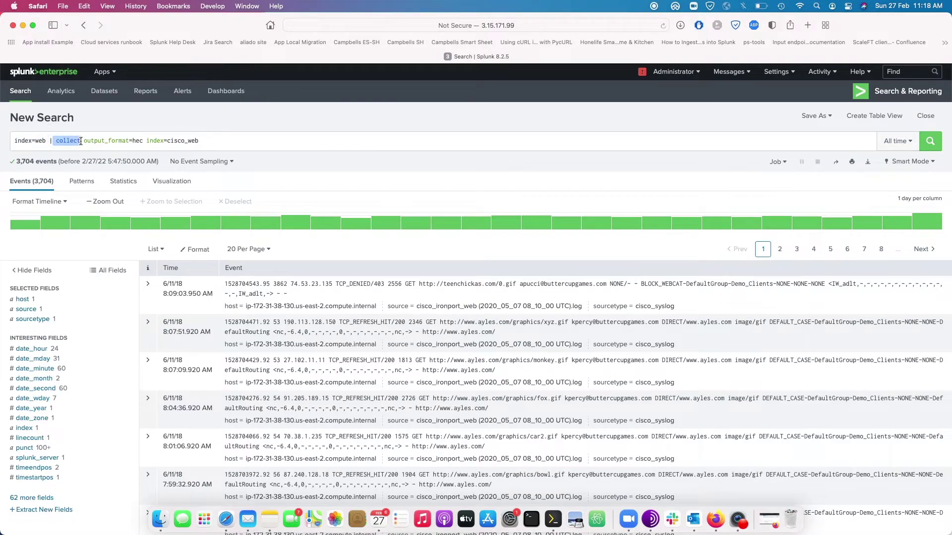
pyautogui.moveTo(56, 140); pyautogui.dragTo(82, 140)
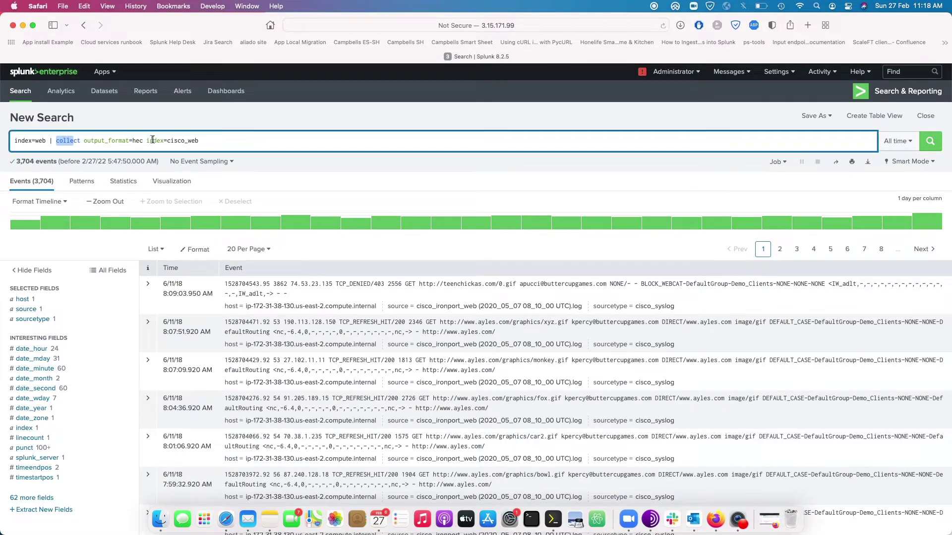
pyautogui.moveTo(146, 140); pyautogui.dragTo(215, 144)
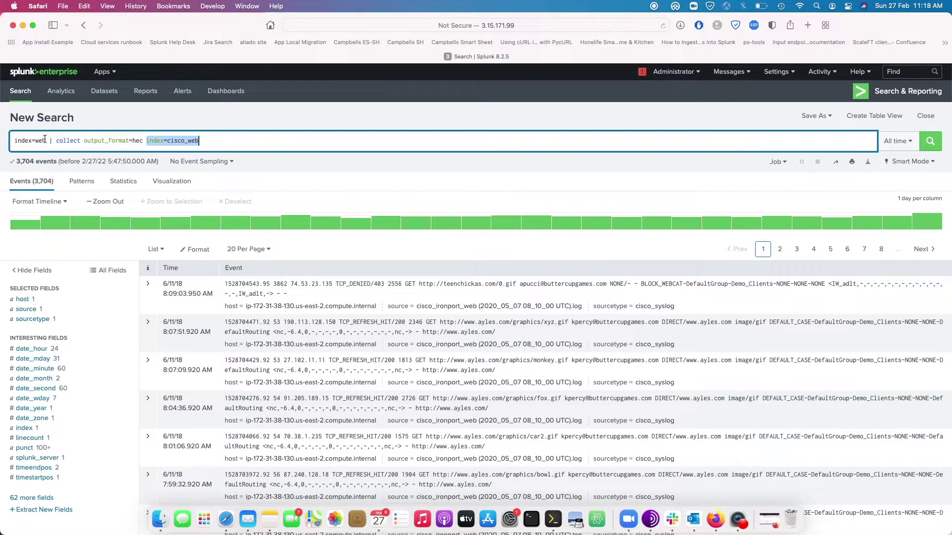
pyautogui.moveTo(46, 141); pyautogui.dragTo(15, 141)
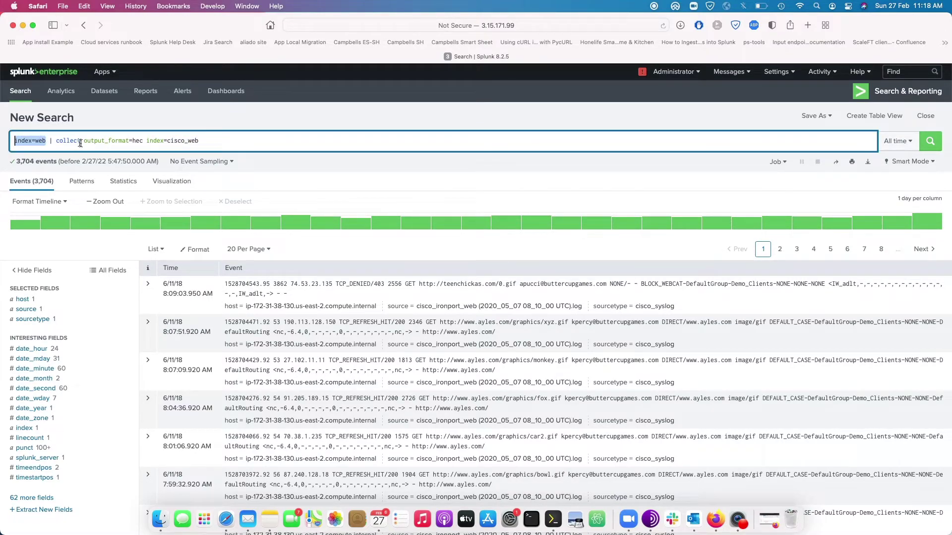
pyautogui.moveTo(81, 140); pyautogui.dragTo(14, 141)
pyautogui.moveTo(146, 141); pyautogui.dragTo(199, 142)
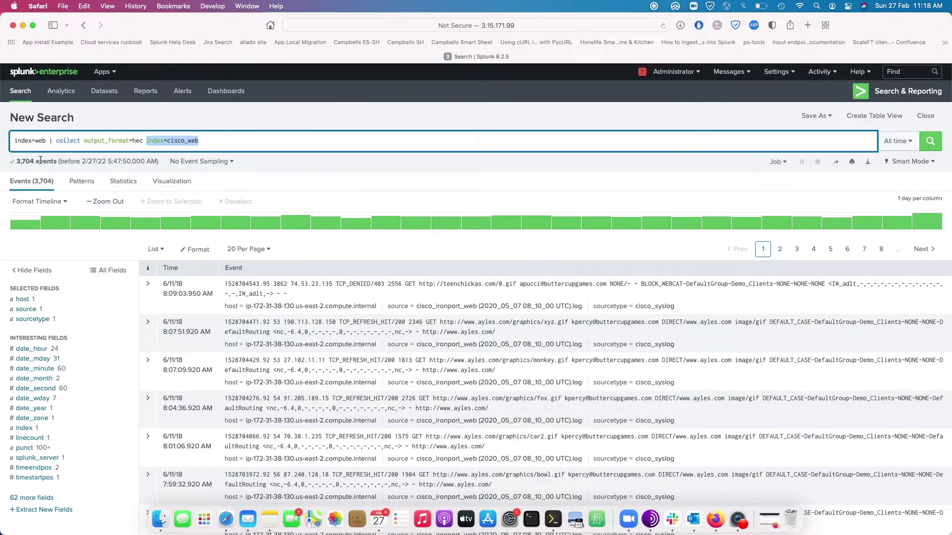
pyautogui.doubleClick(18, 160)
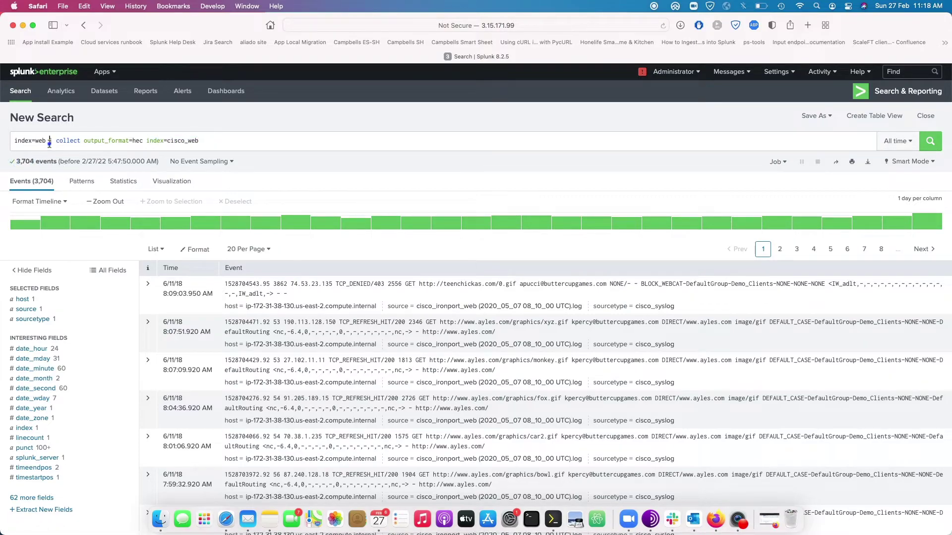
pyautogui.doubleClick(24, 141)
pyautogui.click(15, 141)
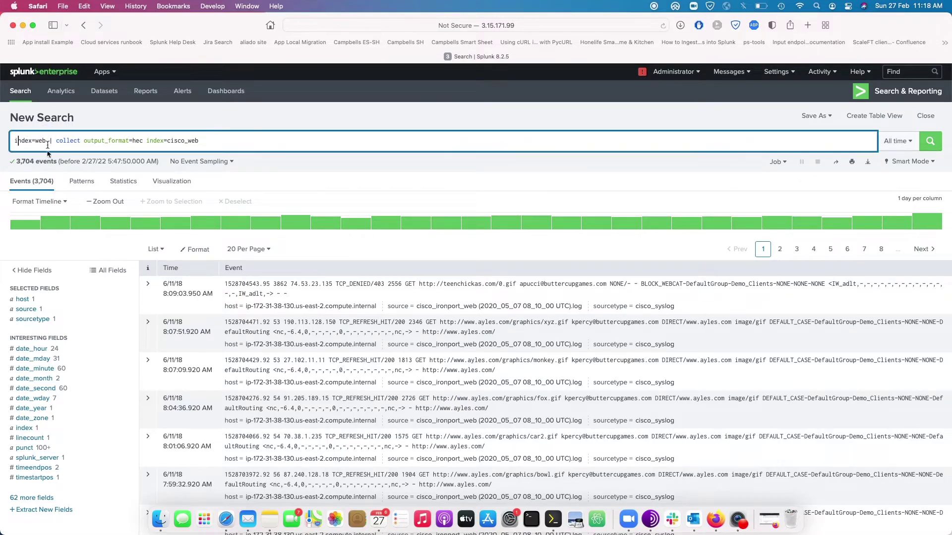
pyautogui.moveTo(15, 161); pyautogui.dragTo(52, 162)
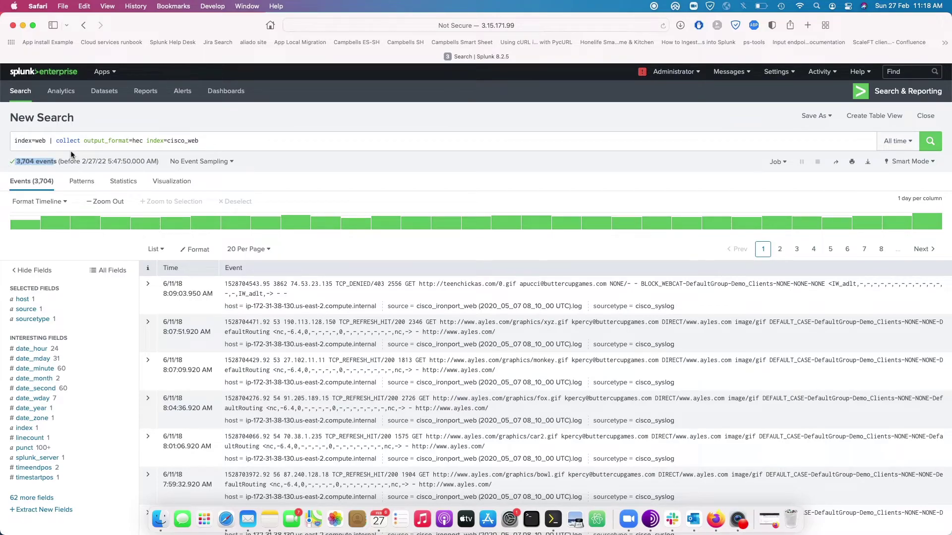
pyautogui.moveTo(219, 142); pyautogui.dragTo(163, 140)
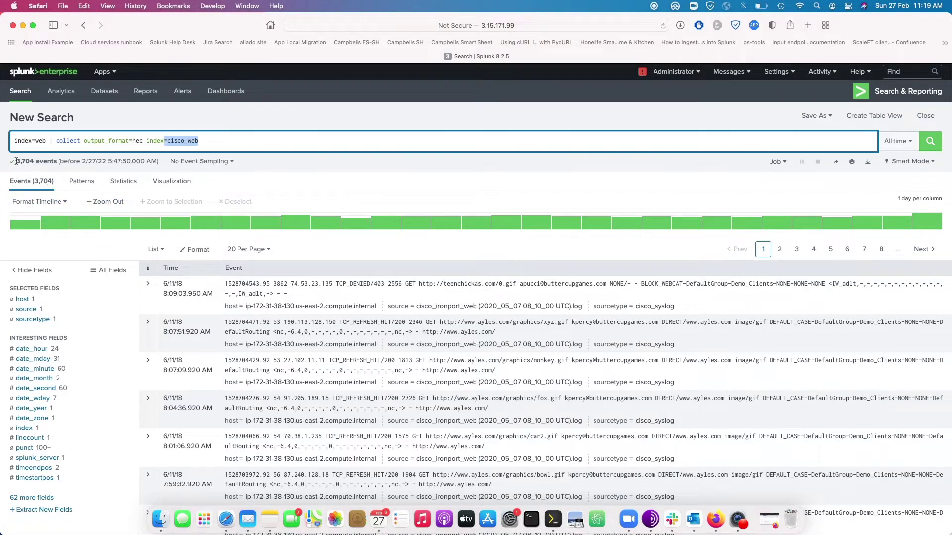
pyautogui.moveTo(16, 162); pyautogui.dragTo(32, 160)
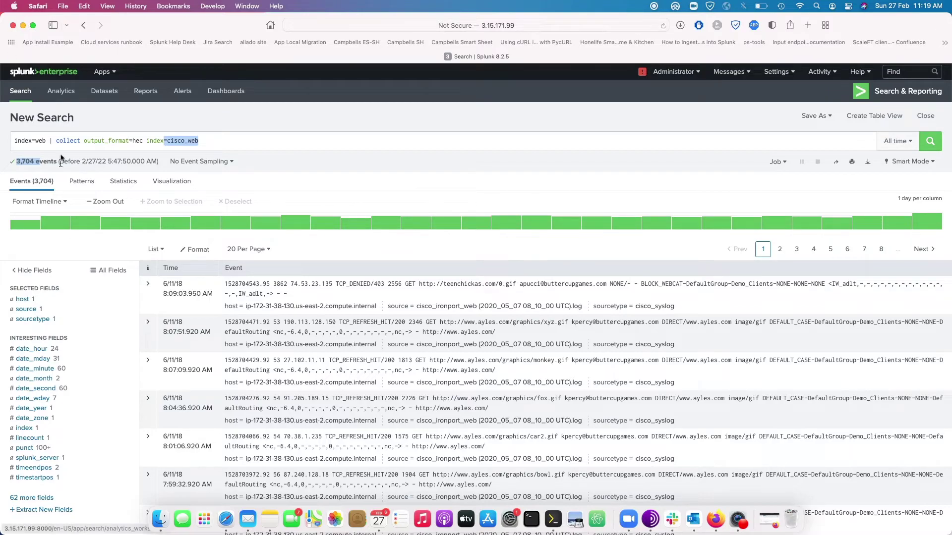
pyautogui.click(897, 141)
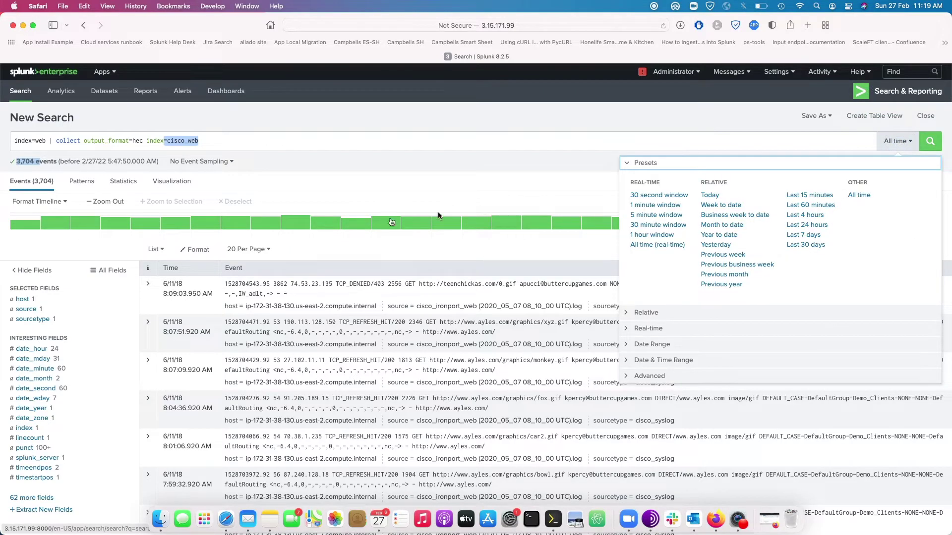
pyautogui.click(411, 170)
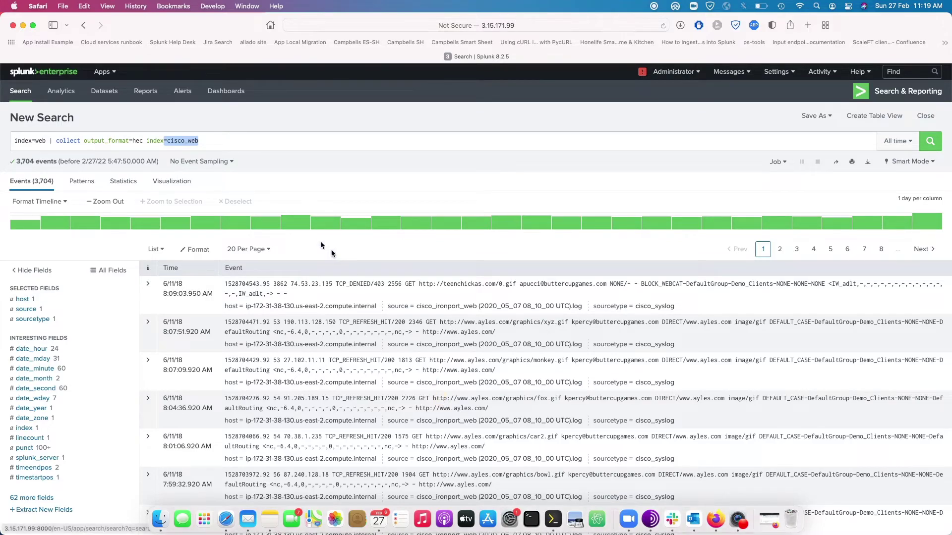
pyautogui.click(147, 141)
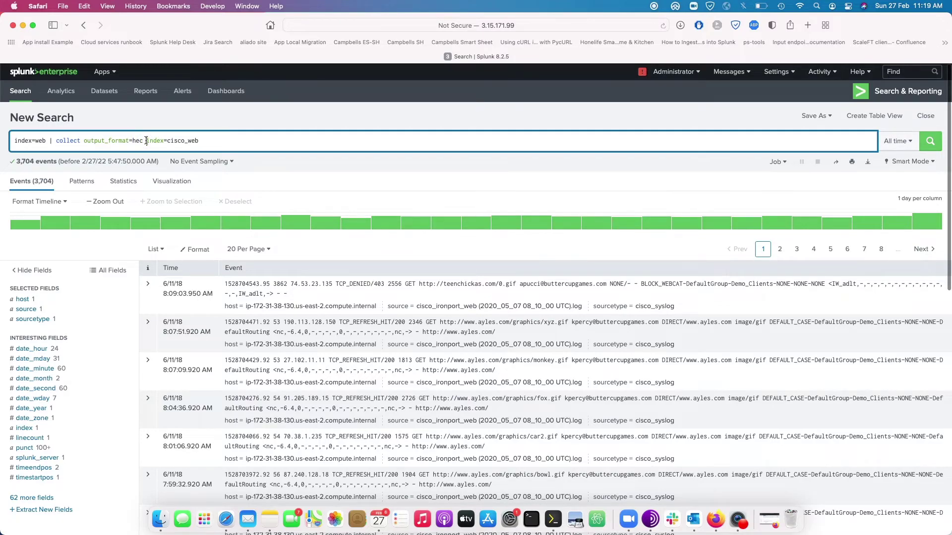
pyautogui.moveTo(147, 140); pyautogui.dragTo(1, 143)
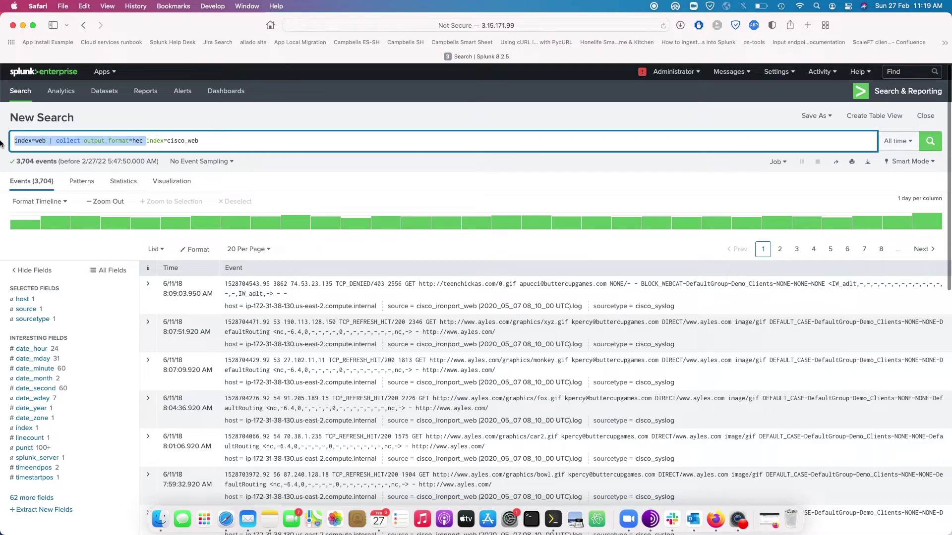
# Trim the query to index=cisco_web and run it, checking the 3,704 returned events
pyautogui.press('BackSpace')
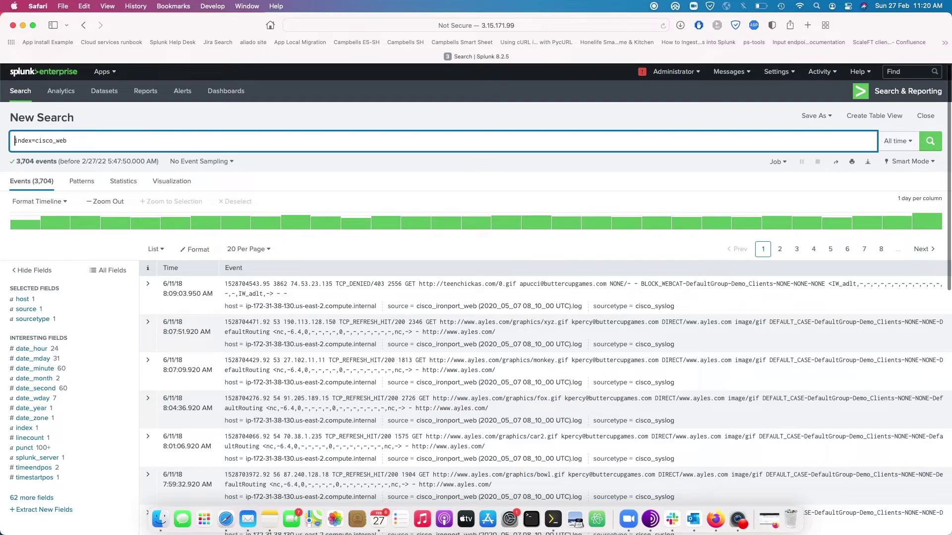
pyautogui.press('Return')
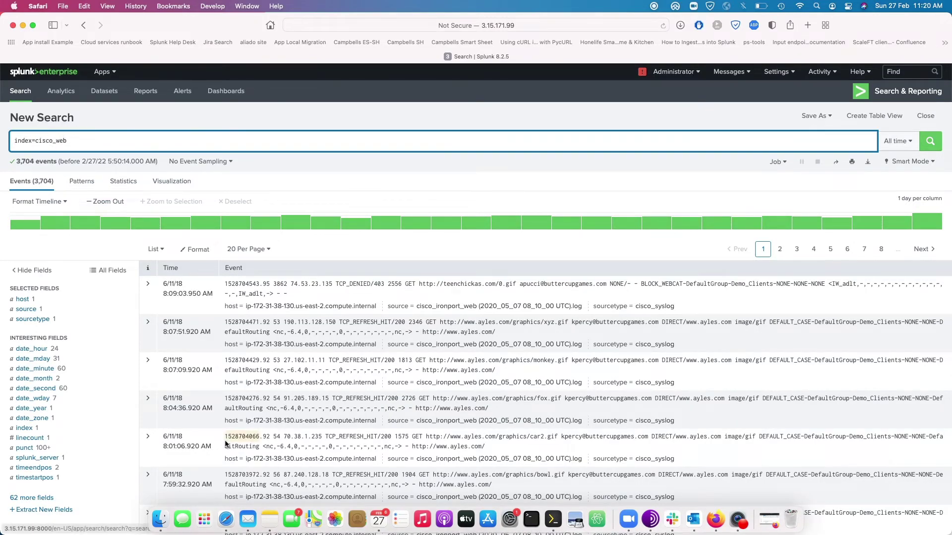
pyautogui.scroll(-10, 340, 484)
pyautogui.scroll(10, 404, 160)
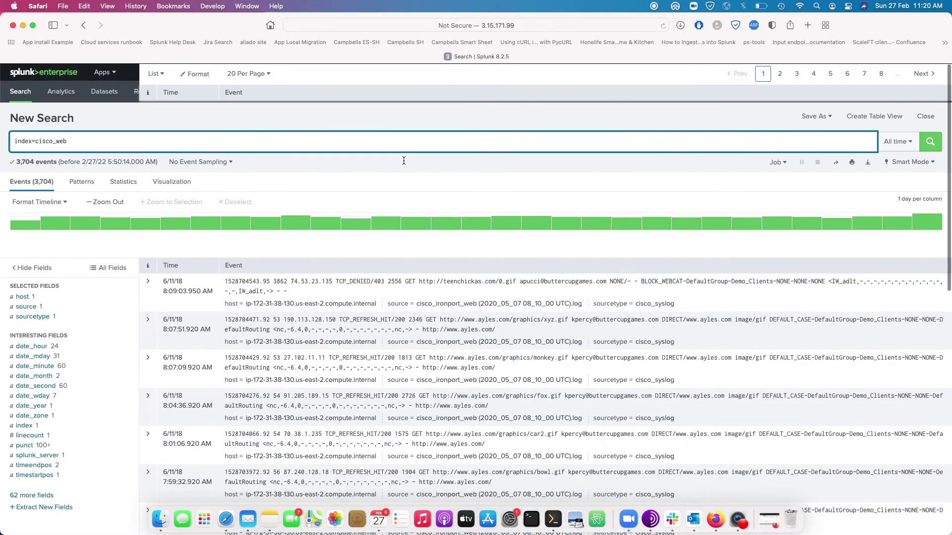
# In Settings > Indexes, filter by 'we' and delete the old web index
pyautogui.click(776, 72)
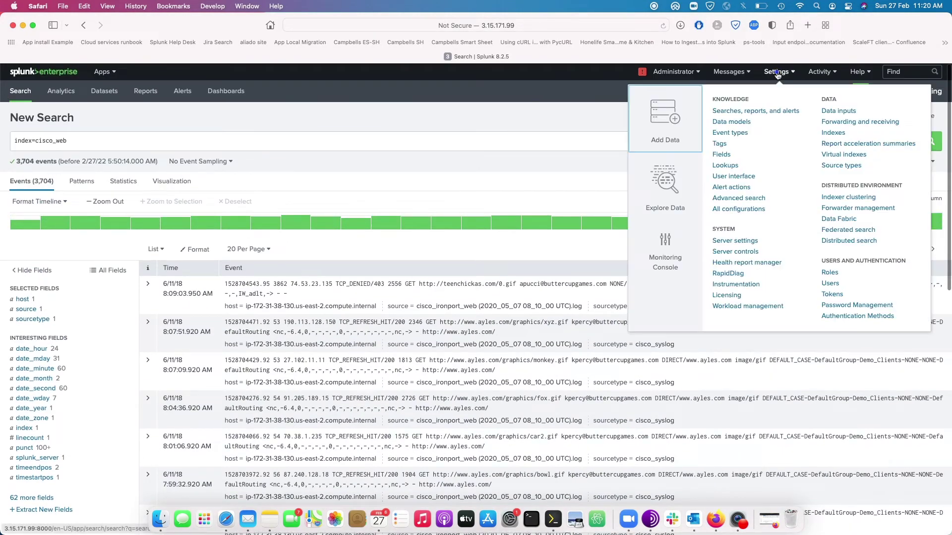
pyautogui.click(832, 133)
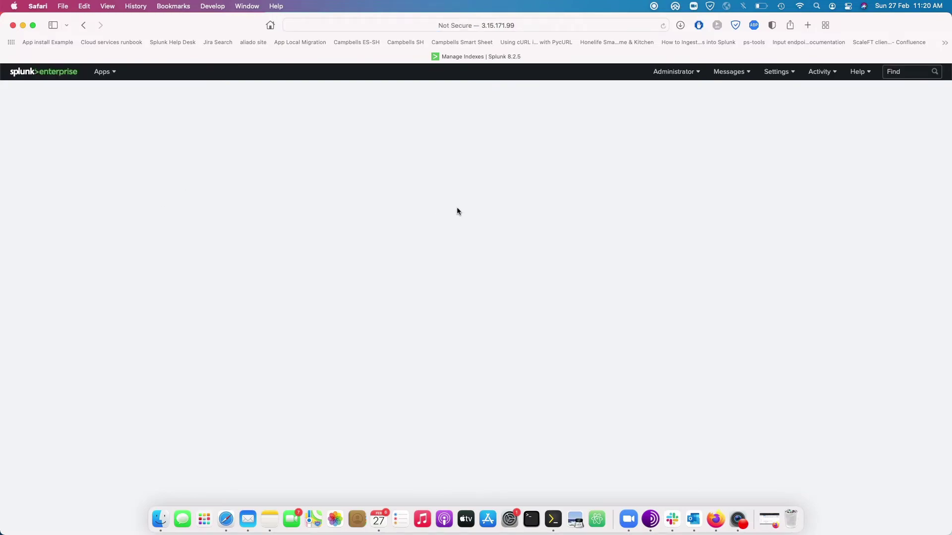
pyautogui.click(156, 133)
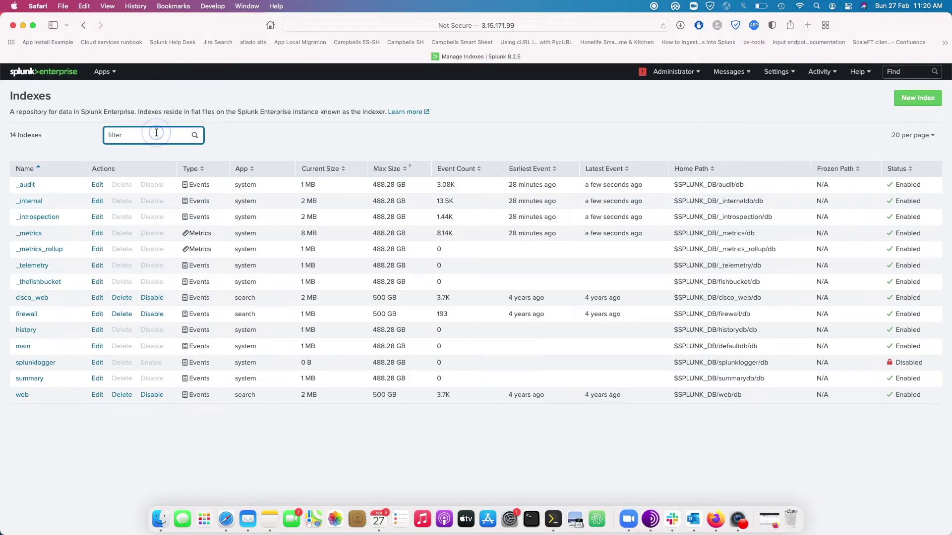
pyautogui.write('web')
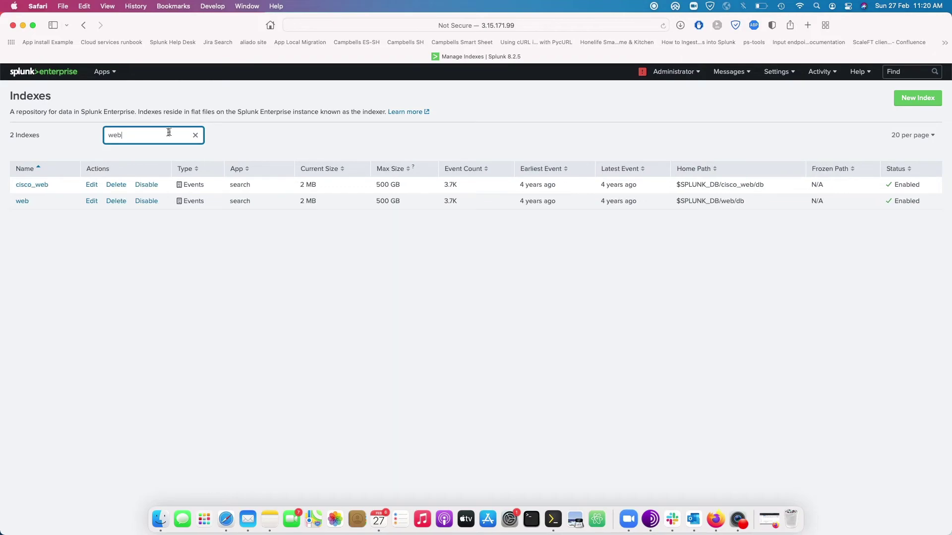
pyautogui.click(113, 201)
pyautogui.click(588, 174)
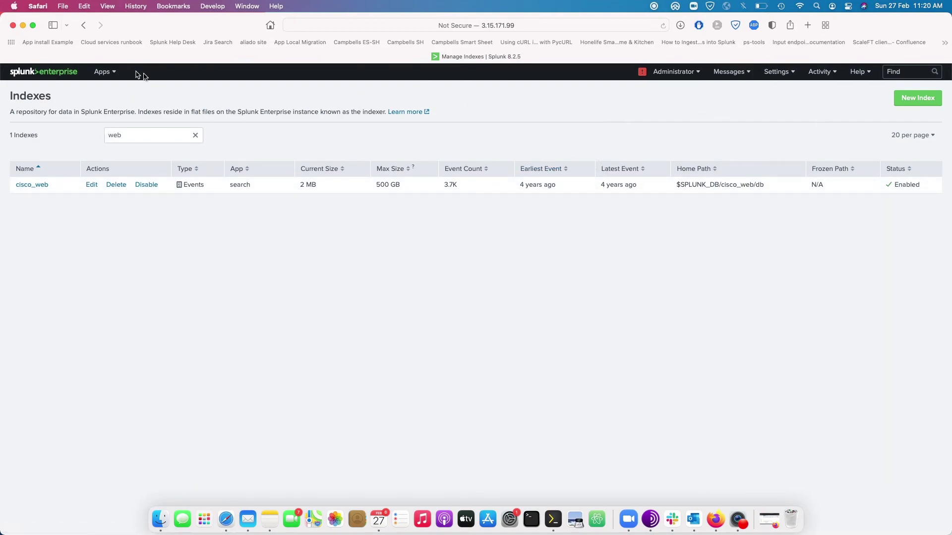
# Switch to the Search & Reporting app from the Apps menu
pyautogui.click(102, 72)
pyautogui.click(108, 94)
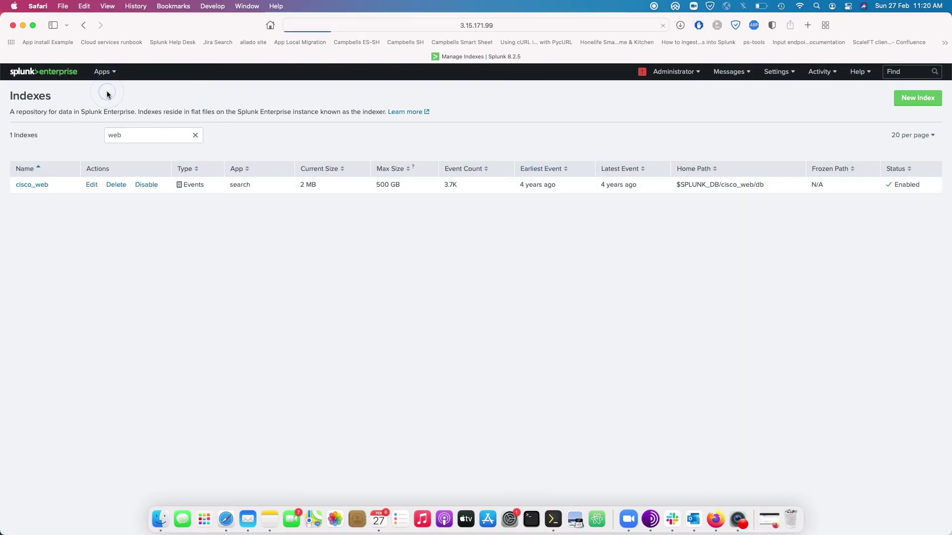